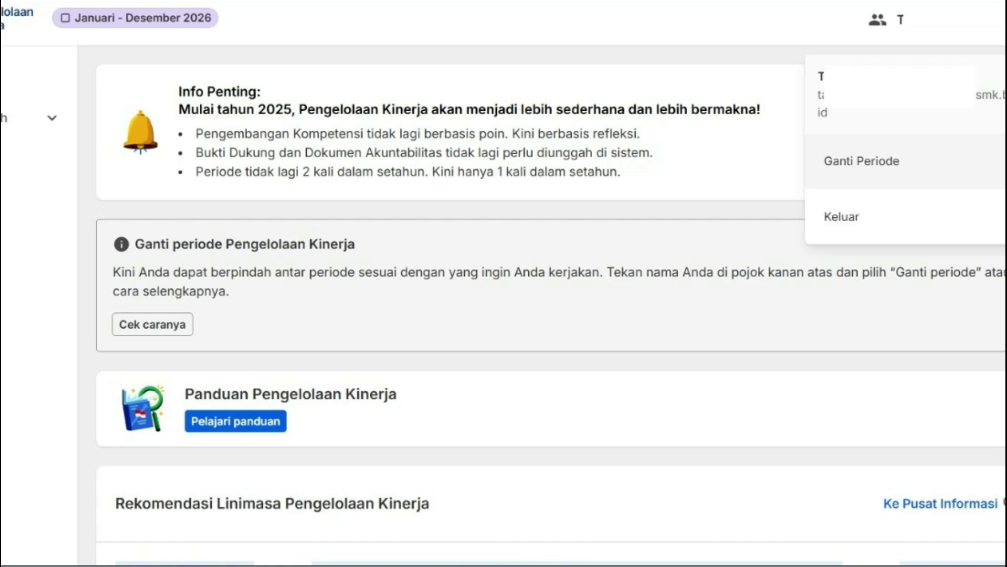
# Switch period as school principal and start the Januari - Desember 2026 period, submitting the required agreement sentence
pyautogui.click(913, 180)
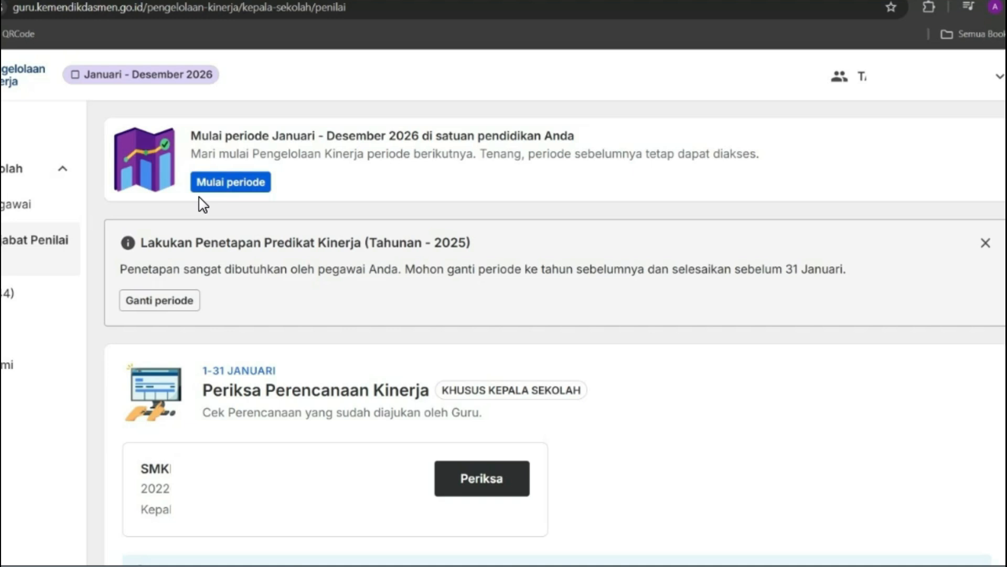
pyautogui.click(230, 182)
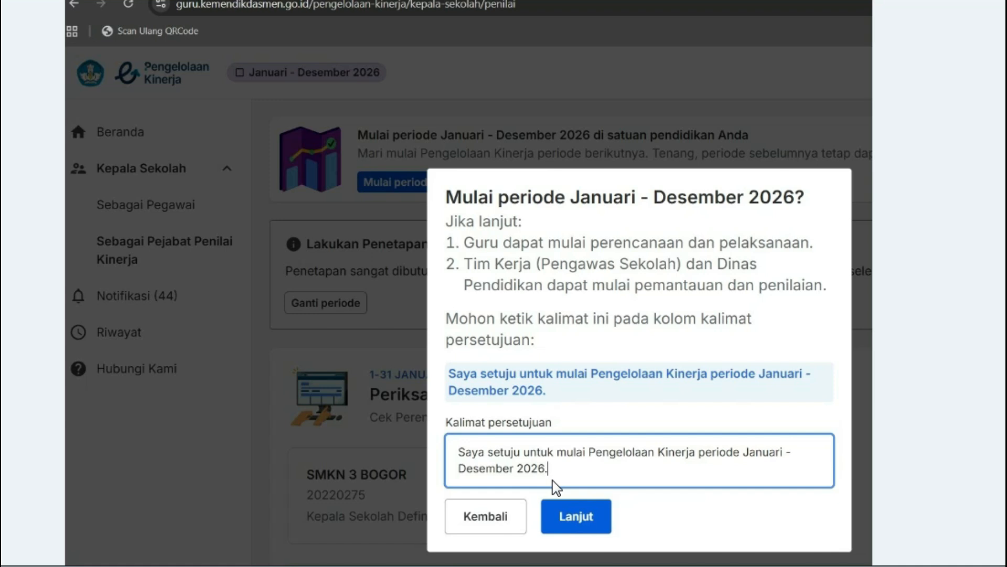
pyautogui.click(577, 513)
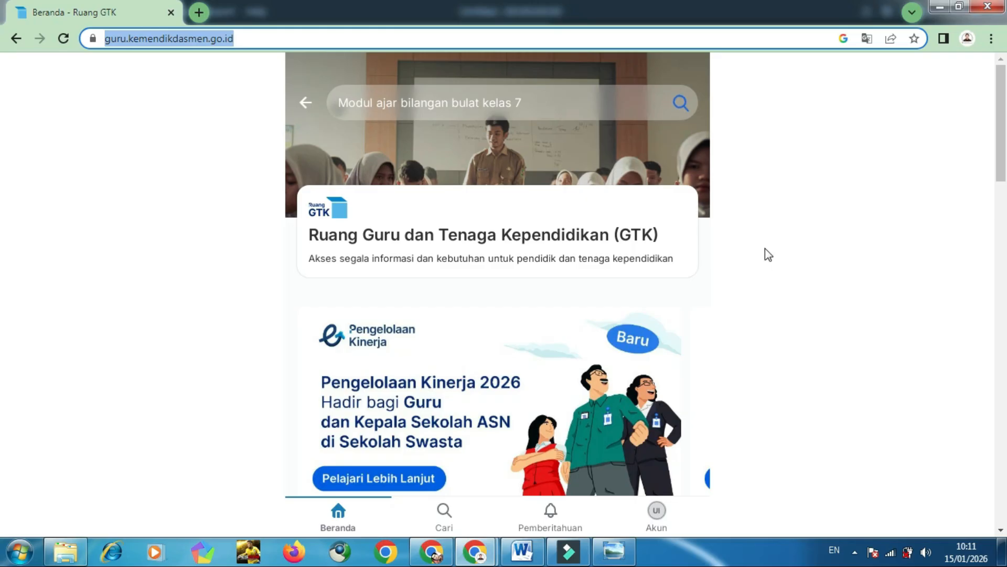
# Open the Pengelolaan Kinerja service from the Karir dan Kinerja section of the Ruang GTK home page
pyautogui.scroll(-2, 769, 236)
pyautogui.scroll(-3, 772, 231)
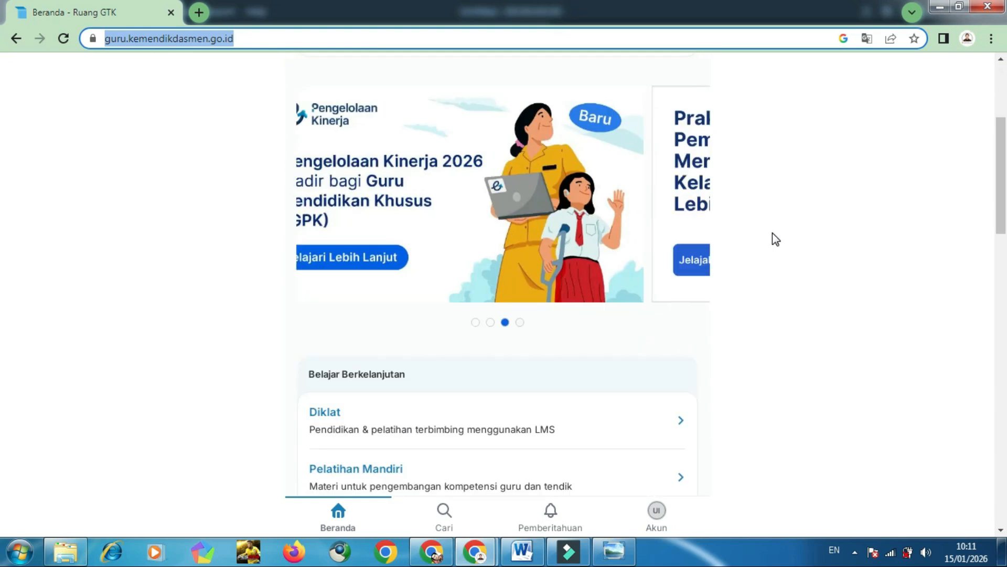
pyautogui.scroll(-3, 773, 233)
pyautogui.scroll(-2, 772, 233)
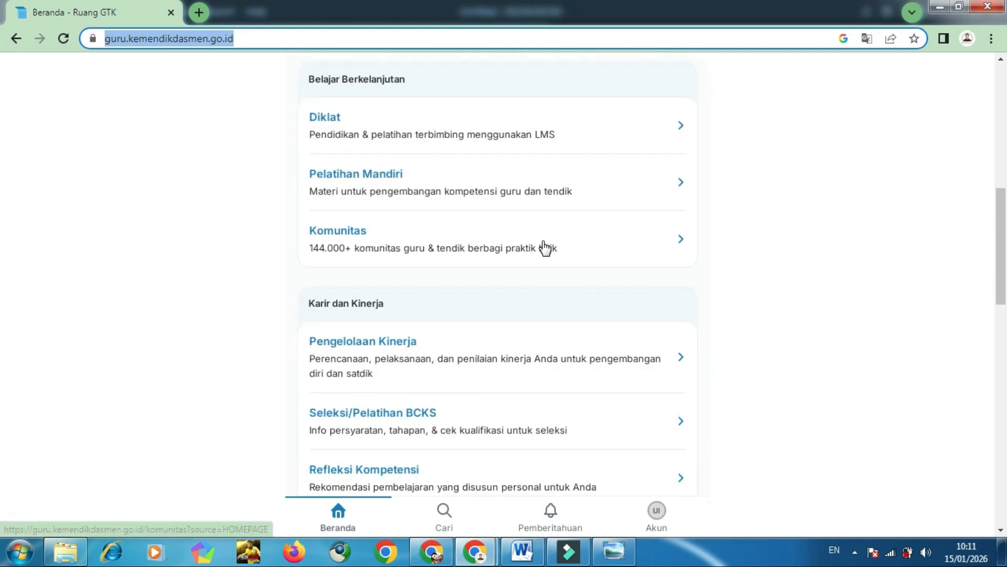
pyautogui.click(512, 361)
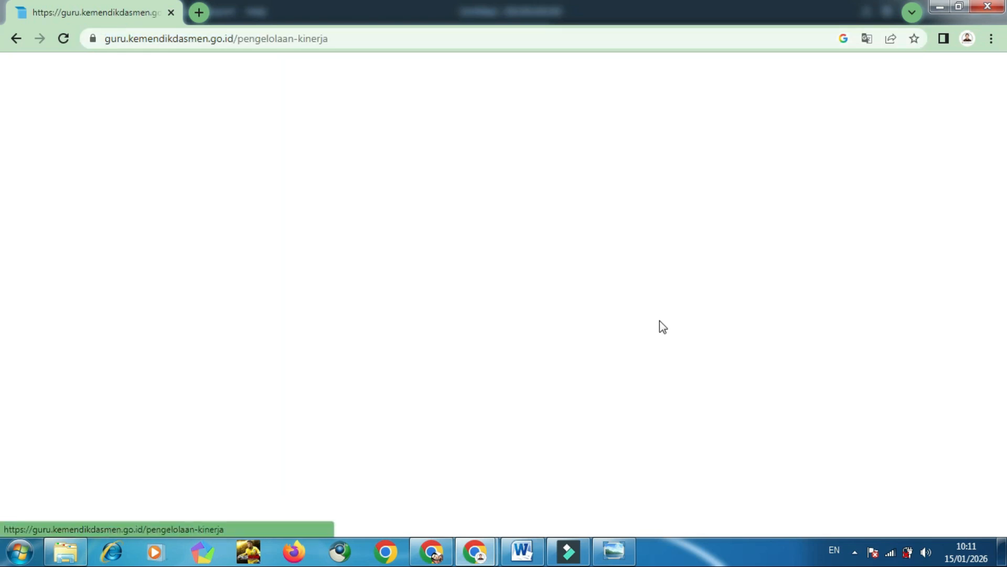
pyautogui.click(277, 375)
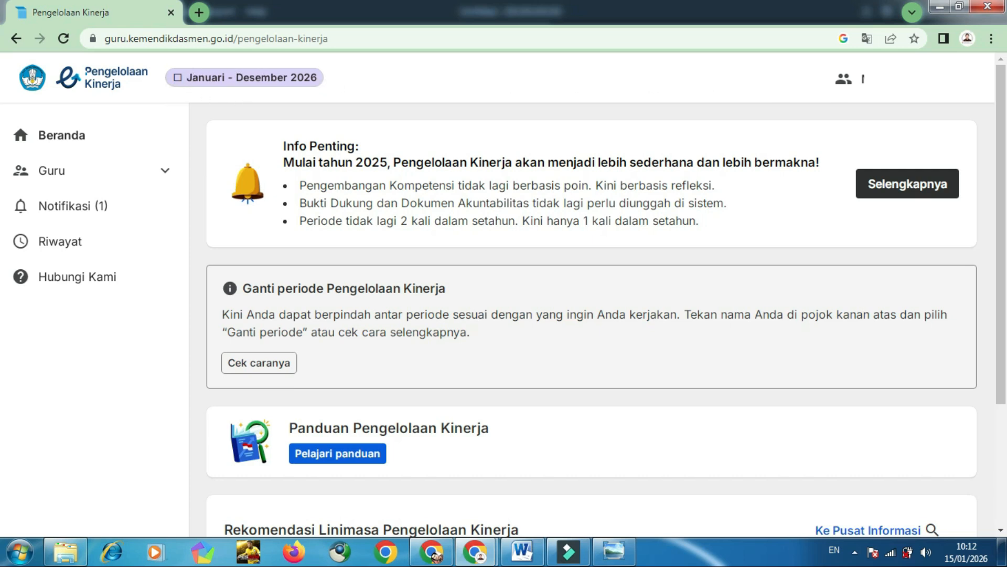
# Go to the teacher's Sebagai Pegawai page and start the Perencanaan Kinerja for Januari - Desember 2026
pyautogui.click(863, 79)
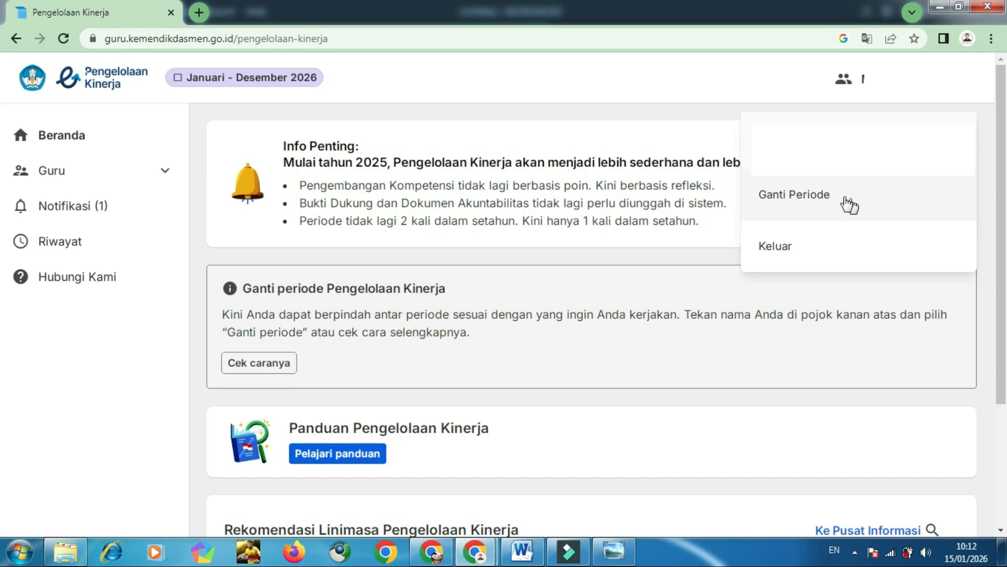
pyautogui.click(438, 84)
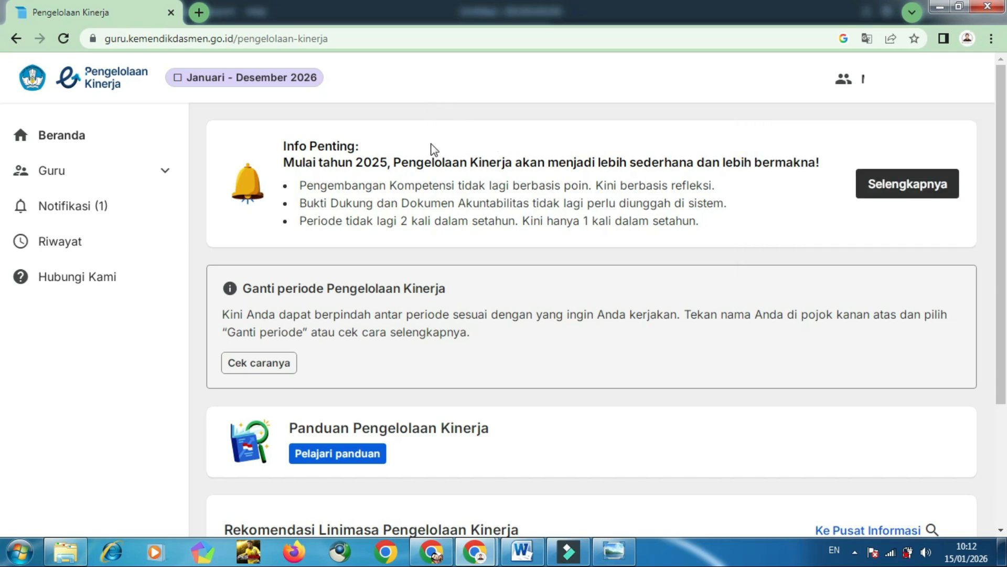
pyautogui.scroll(-2, 432, 150)
pyautogui.click(107, 173)
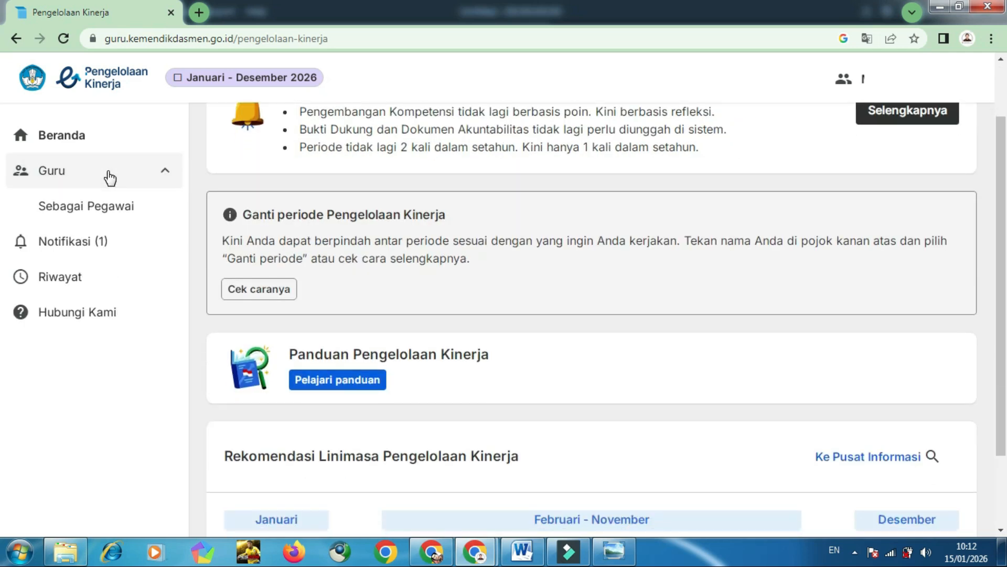
pyautogui.click(119, 211)
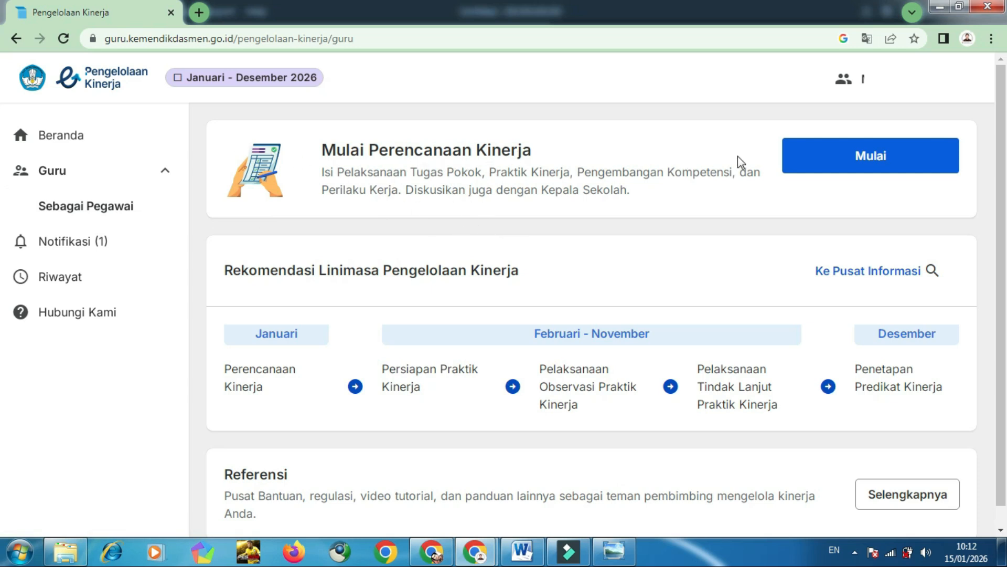
pyautogui.click(878, 162)
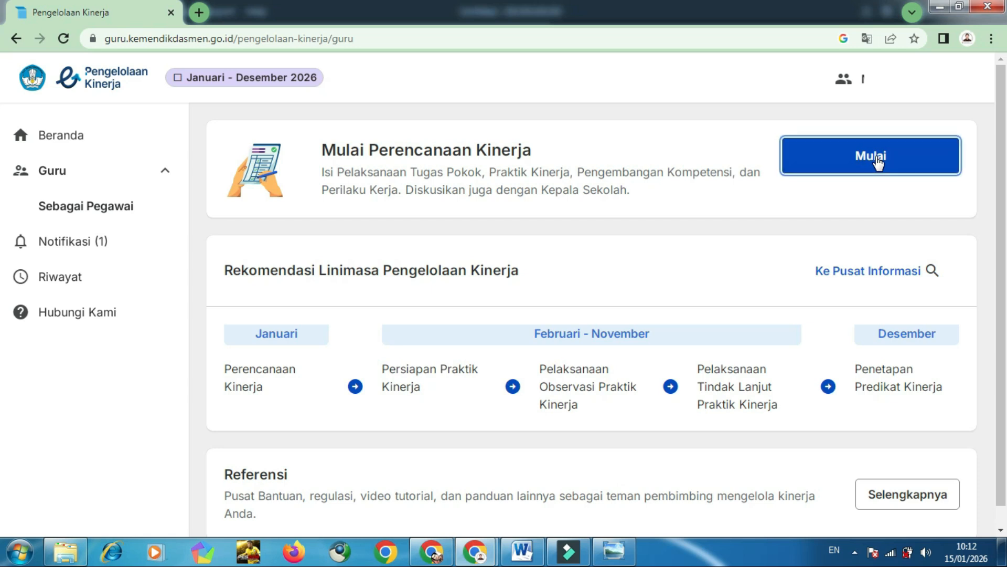
# Declare the teacher's personal data suitable and confirm it as correct to enter the planning form
pyautogui.scroll(-1, 399, 299)
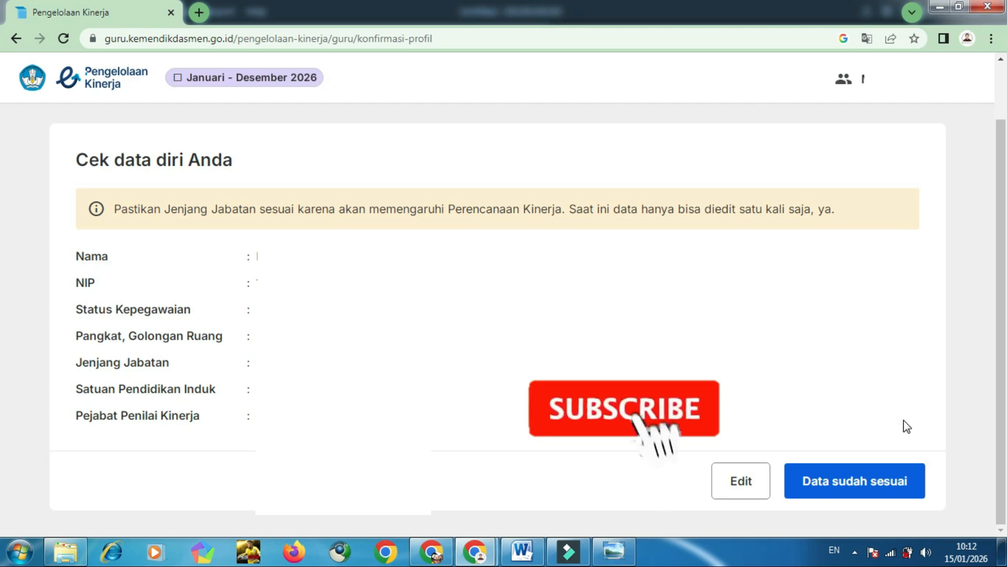
pyautogui.click(867, 493)
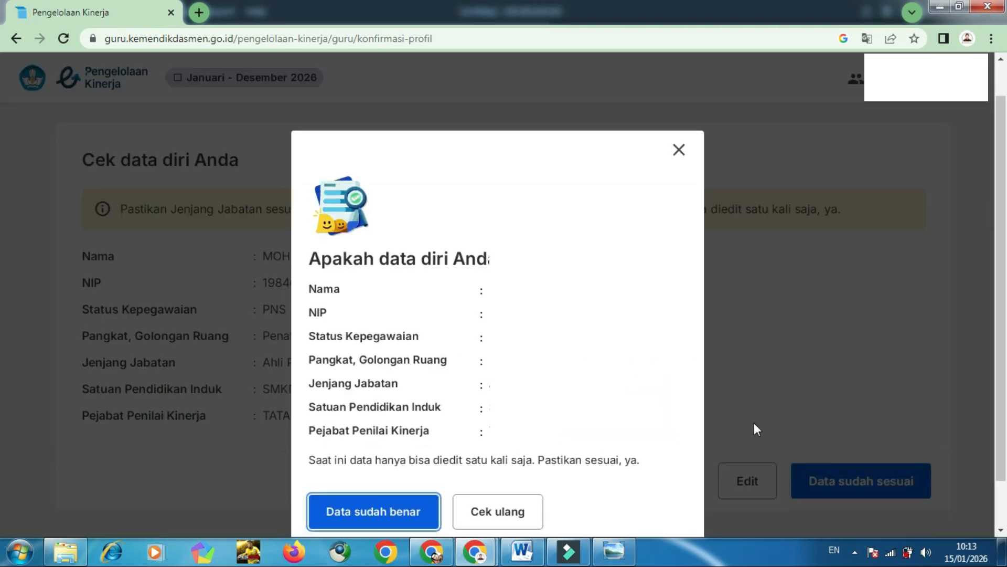
pyautogui.scroll(-2, 754, 422)
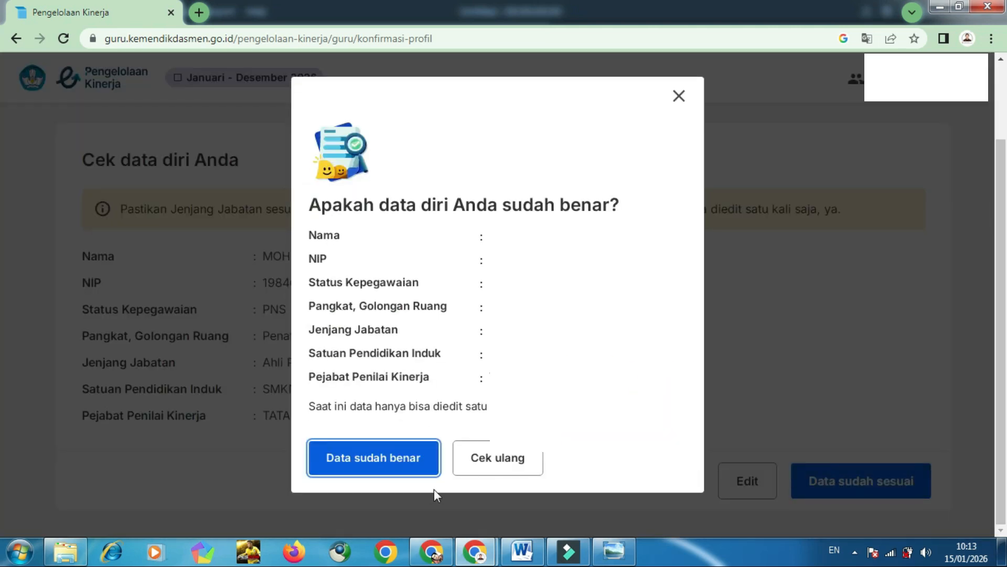
pyautogui.click(366, 461)
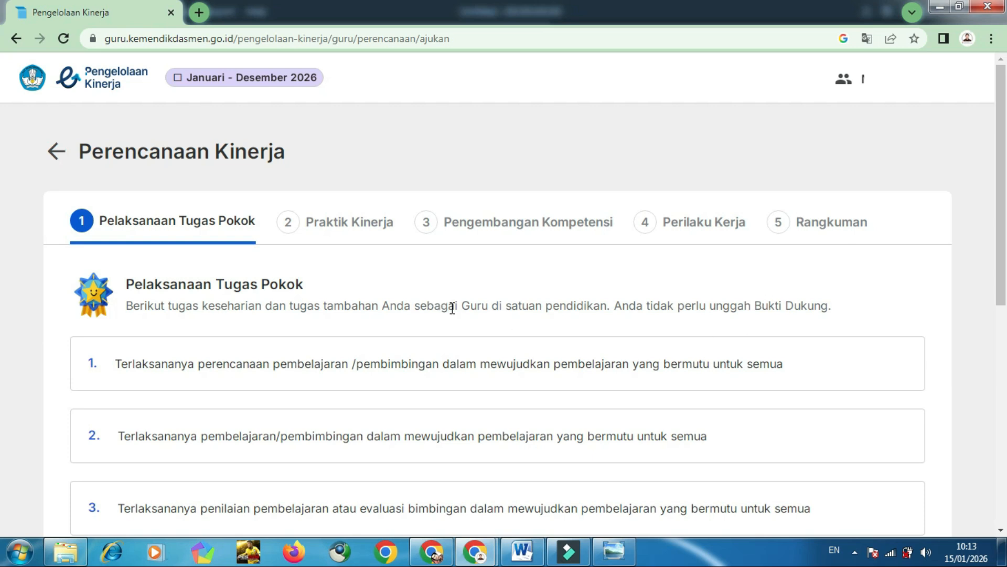
# Set main task 4 to "Membimbing dan melatih kegiatan kokurikuler"
pyautogui.scroll(-3, 452, 312)
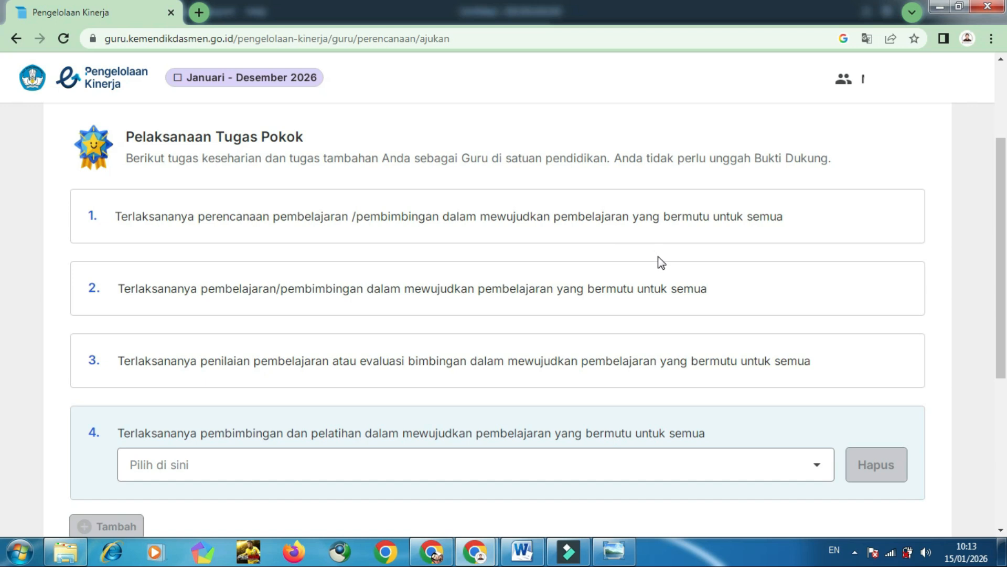
pyautogui.scroll(-1, 669, 362)
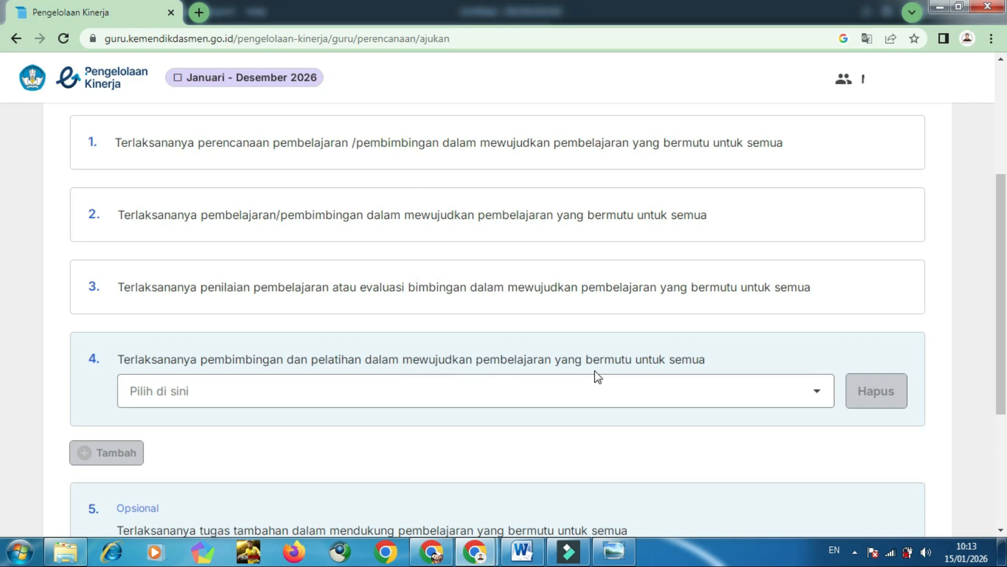
pyautogui.click(821, 401)
pyautogui.scroll(-1, 803, 278)
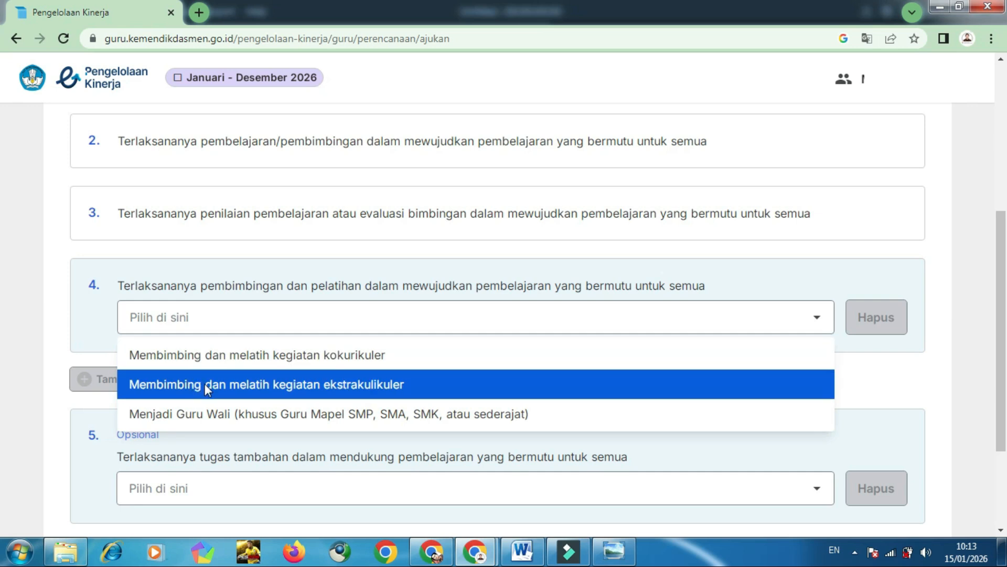
pyautogui.click(231, 362)
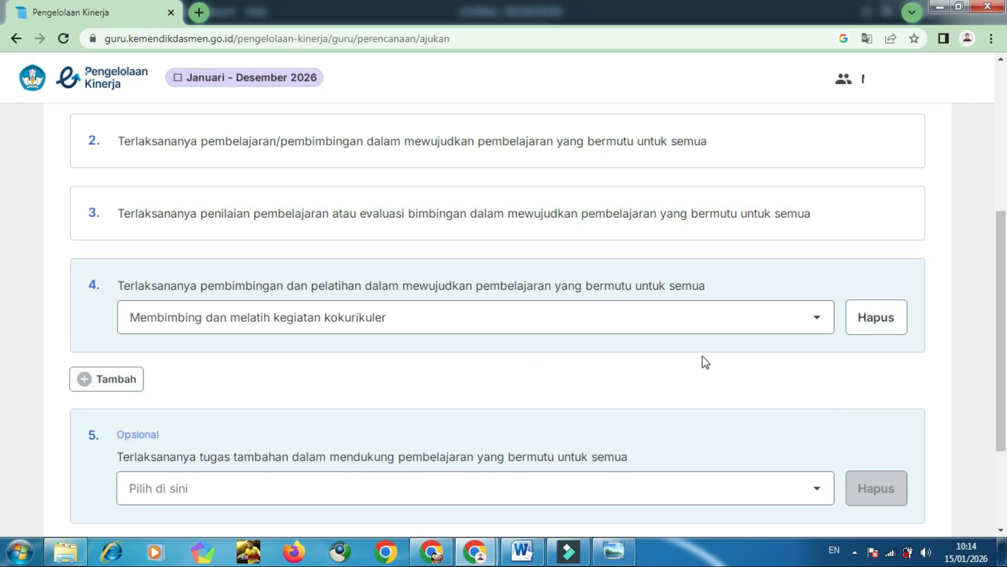
# Add "Membimbing dan melatih kegiatan ekstrakulikuler" and "Menjadi Guru Wali (khusus Guru Mapel SMP, SMA, SMK, atau sederajat)" as further entries under main task 4
pyautogui.click(93, 382)
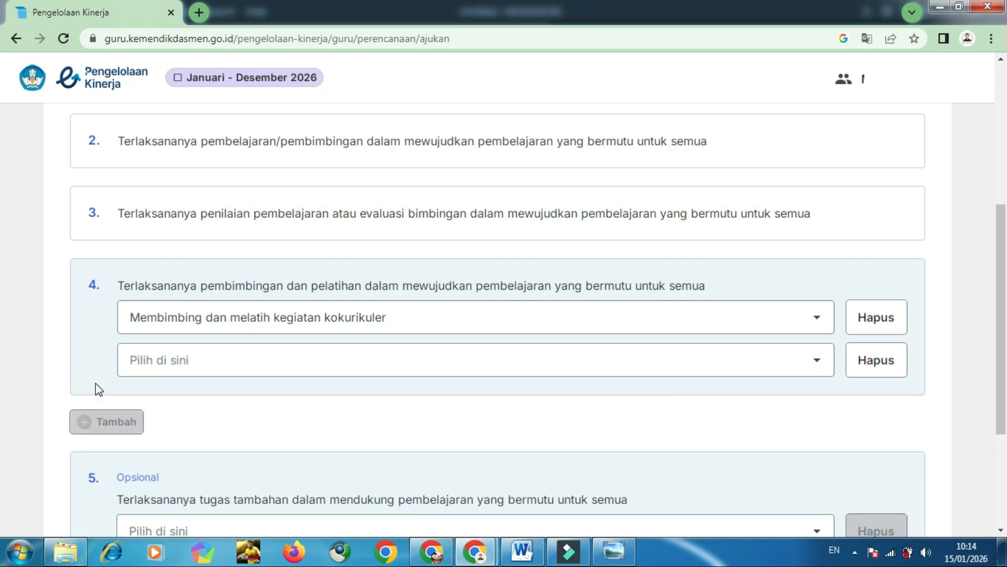
pyautogui.click(251, 359)
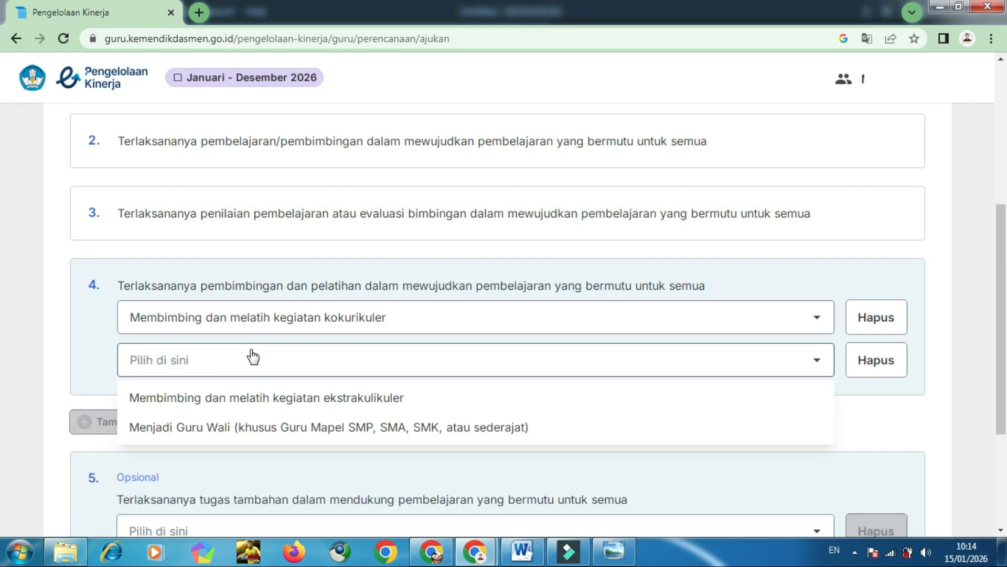
pyautogui.click(233, 394)
pyautogui.click(114, 421)
pyautogui.click(180, 408)
pyautogui.click(180, 438)
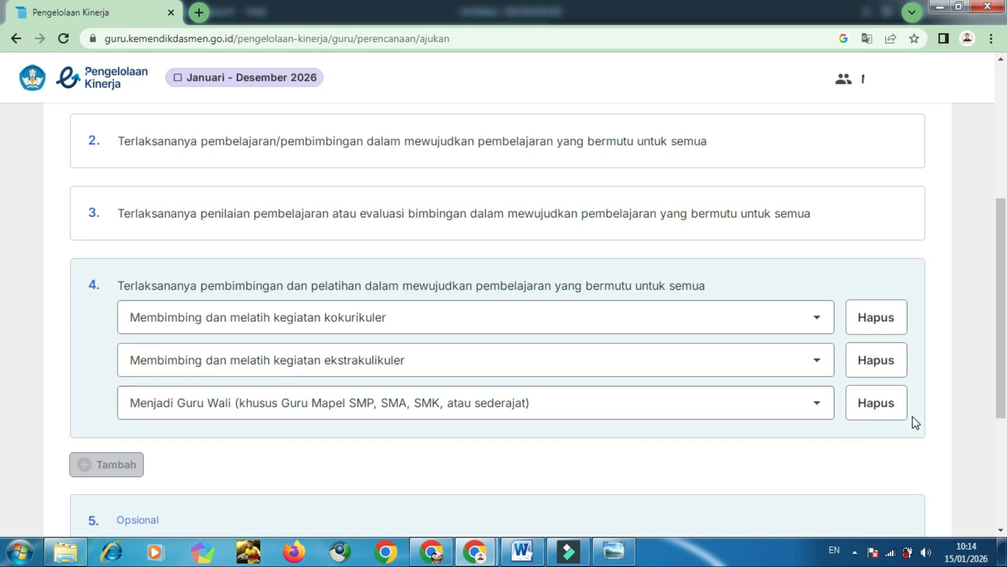
# Remove all three chosen activities from main task 4
pyautogui.click(891, 408)
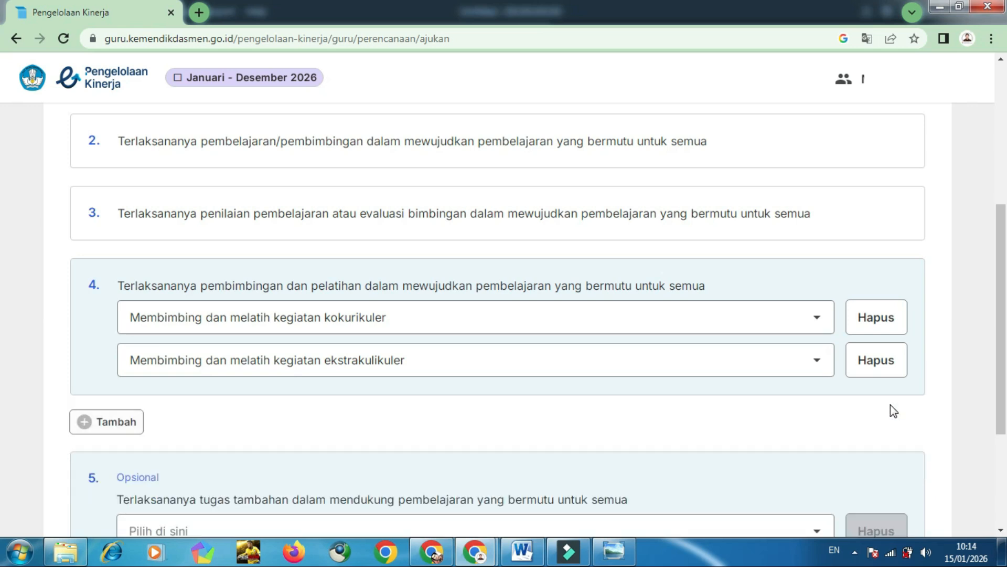
pyautogui.click(885, 372)
pyautogui.click(873, 321)
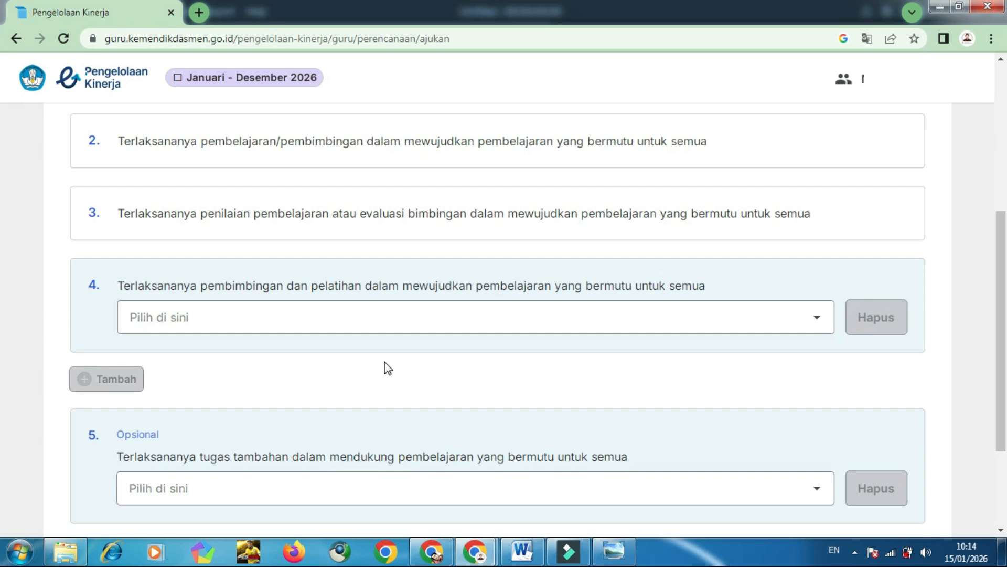
# Review the guidance and training activities that can be chosen for main task 4
pyautogui.scroll(-2, 385, 361)
pyautogui.scroll(1, 407, 259)
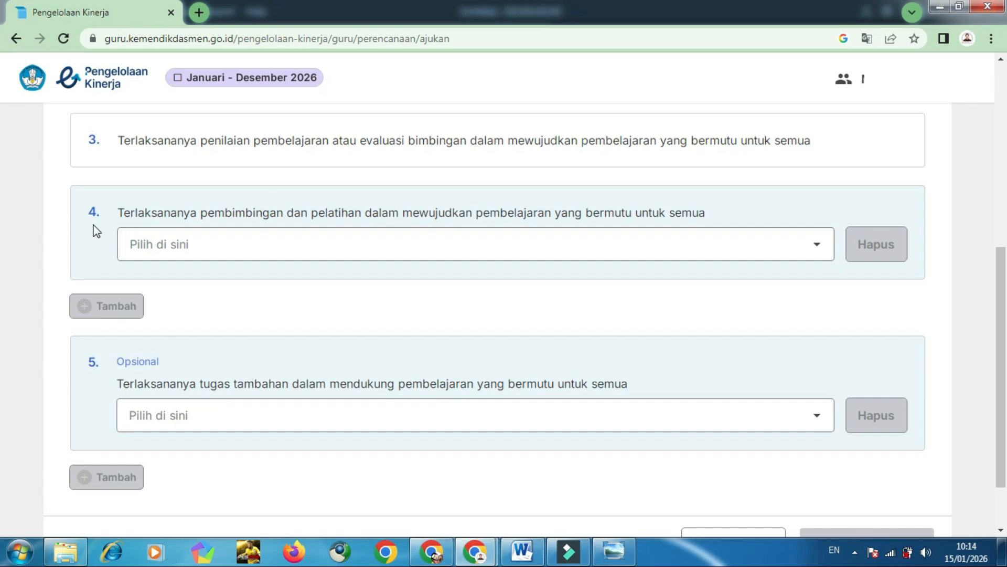
pyautogui.scroll(-1, 181, 274)
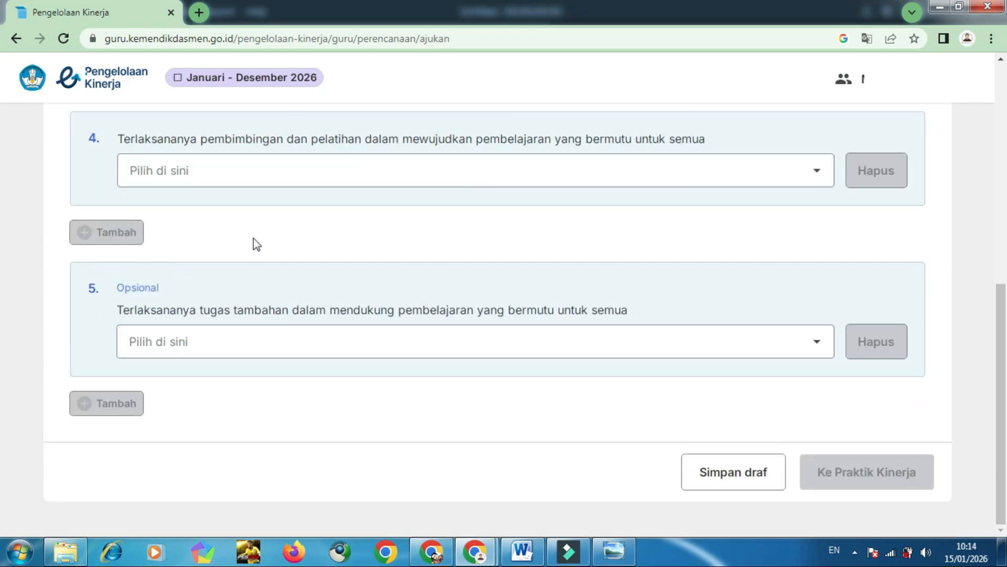
pyautogui.click(332, 181)
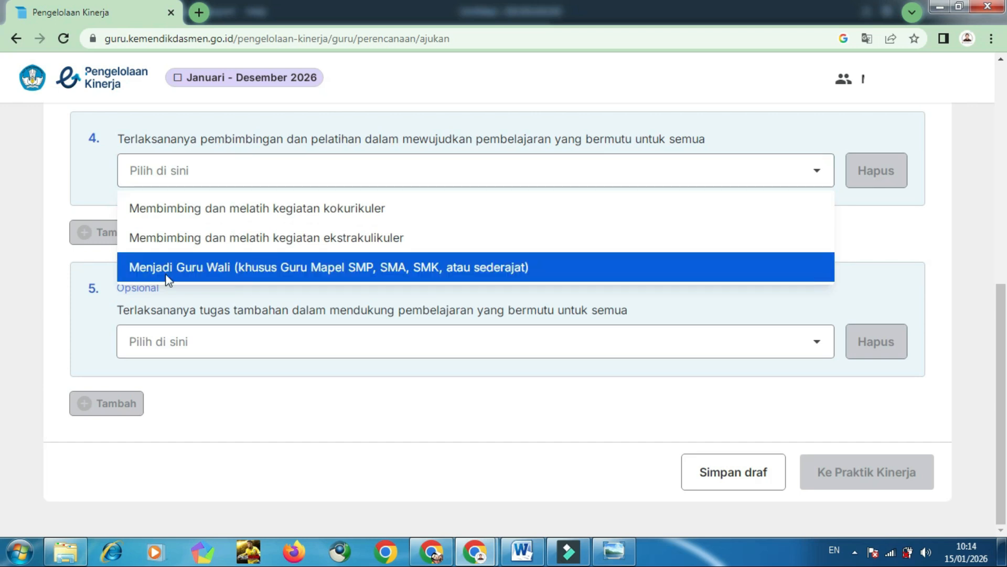
pyautogui.click(76, 186)
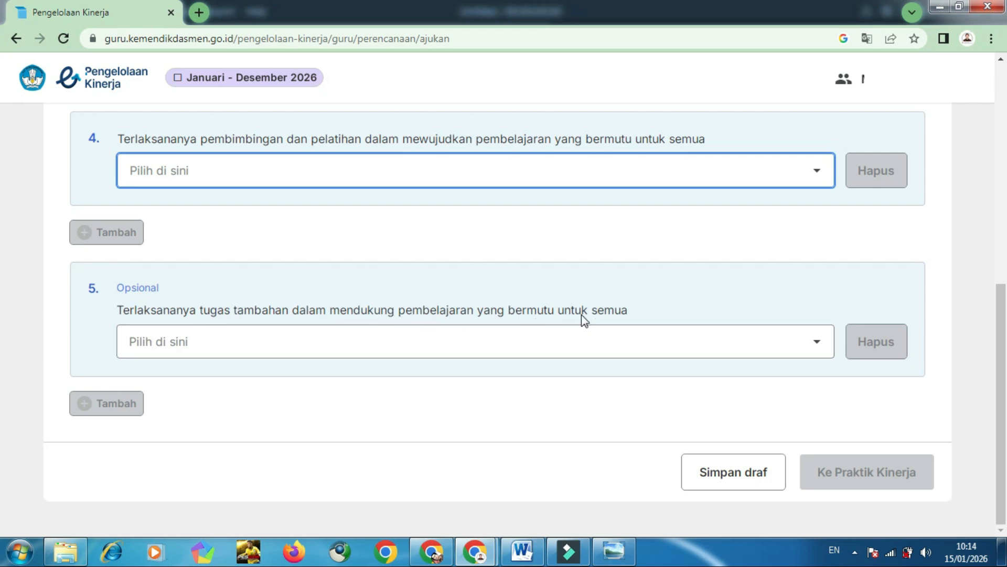
# Look through the additional duties offered for optional task 5 and choose "Pengurus Bursa Kerja Khusus pada SMK"
pyautogui.click(813, 344)
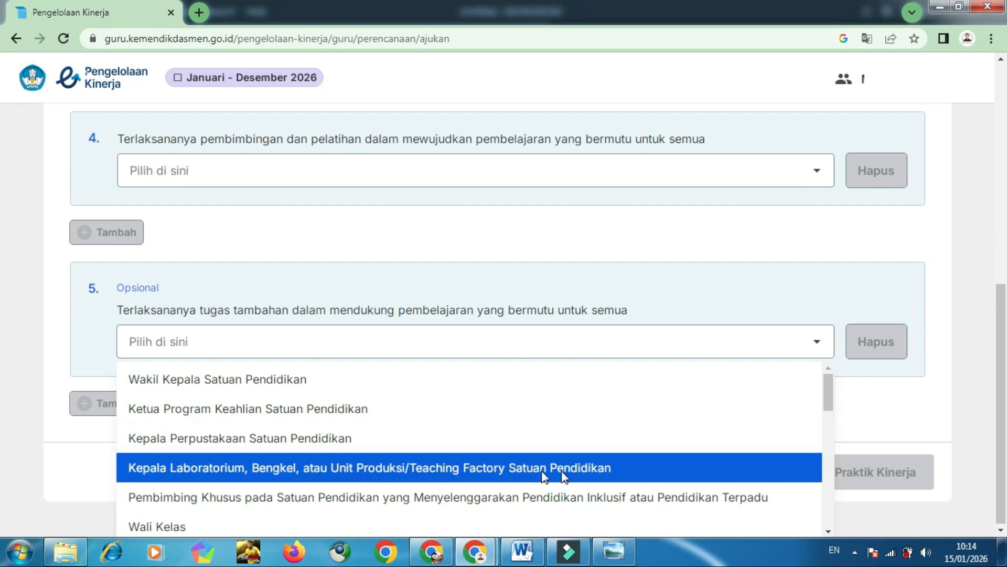
pyautogui.moveTo(827, 393); pyautogui.dragTo(828, 429)
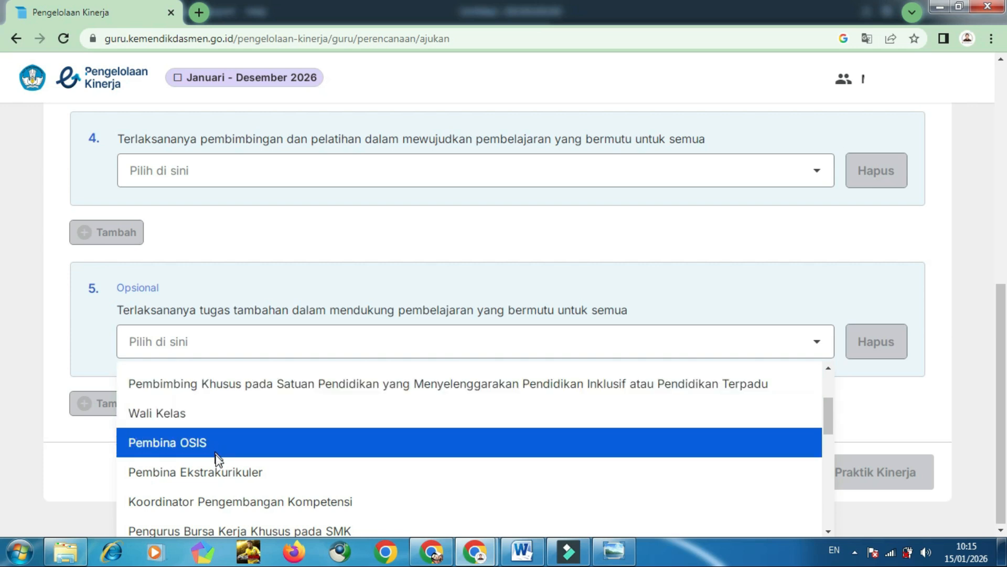
pyautogui.scroll(-1, 265, 489)
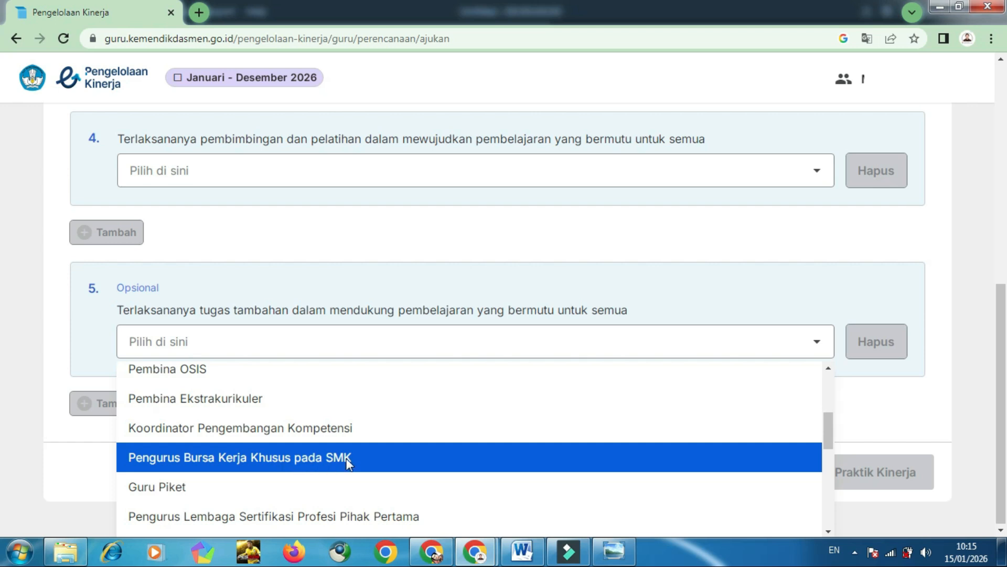
pyautogui.scroll(-1, 304, 484)
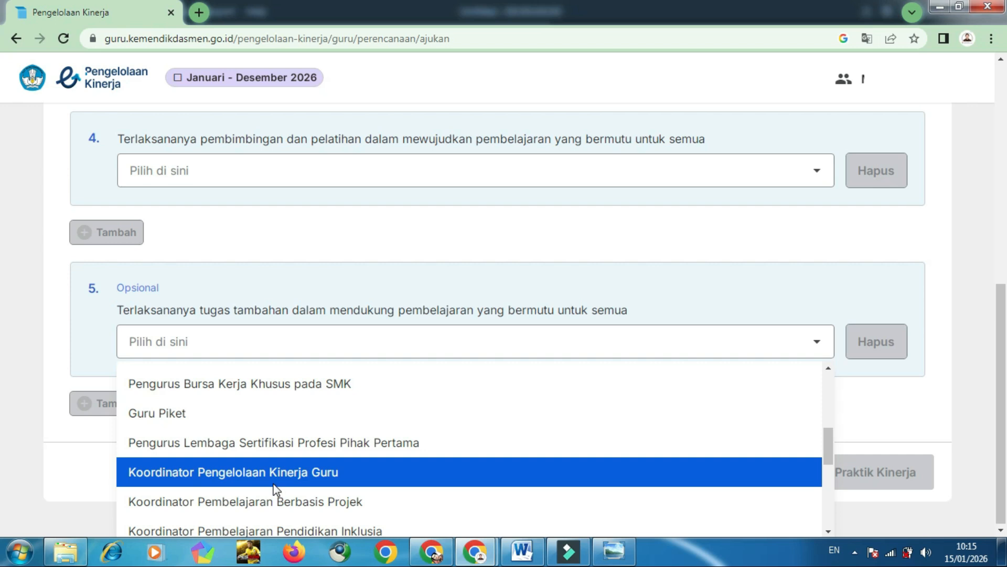
pyautogui.scroll(-1, 274, 491)
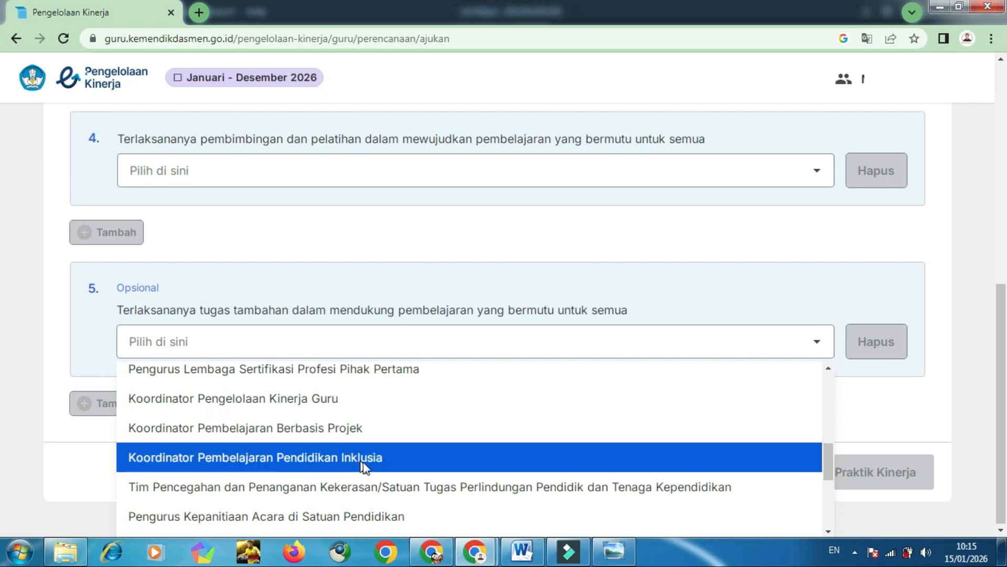
pyautogui.scroll(-2, 378, 485)
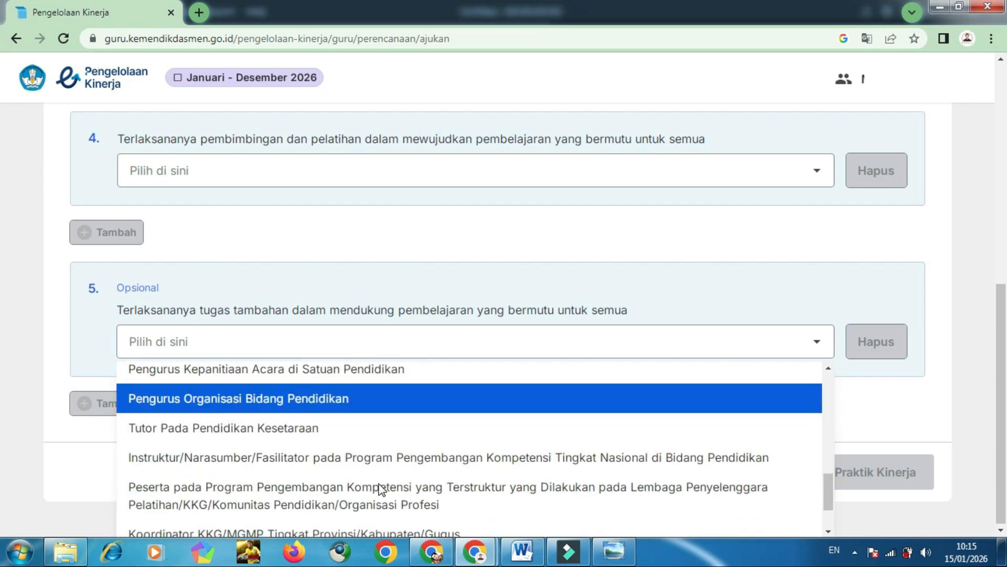
pyautogui.scroll(-1, 380, 488)
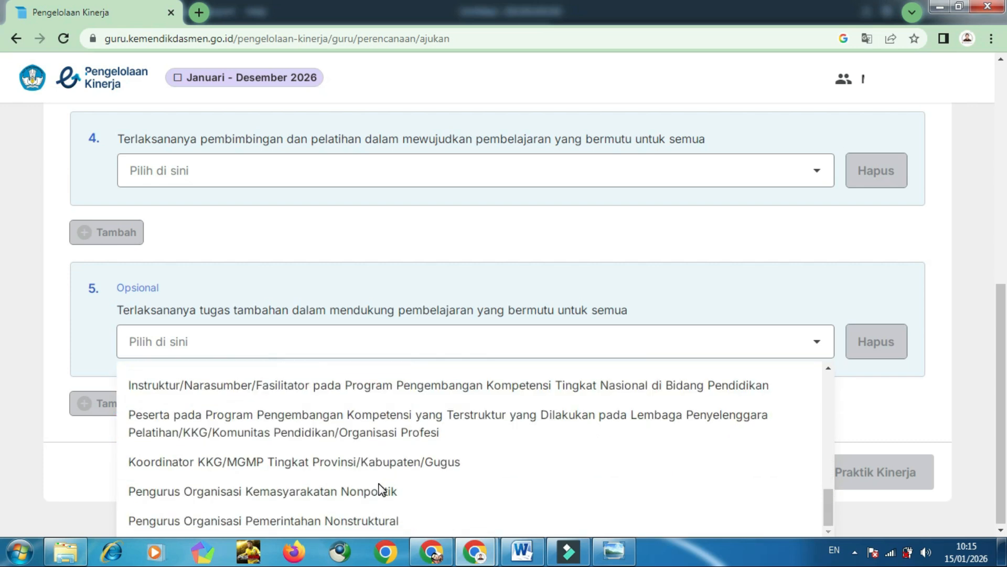
pyautogui.scroll(-1, 382, 489)
pyautogui.scroll(6, 380, 489)
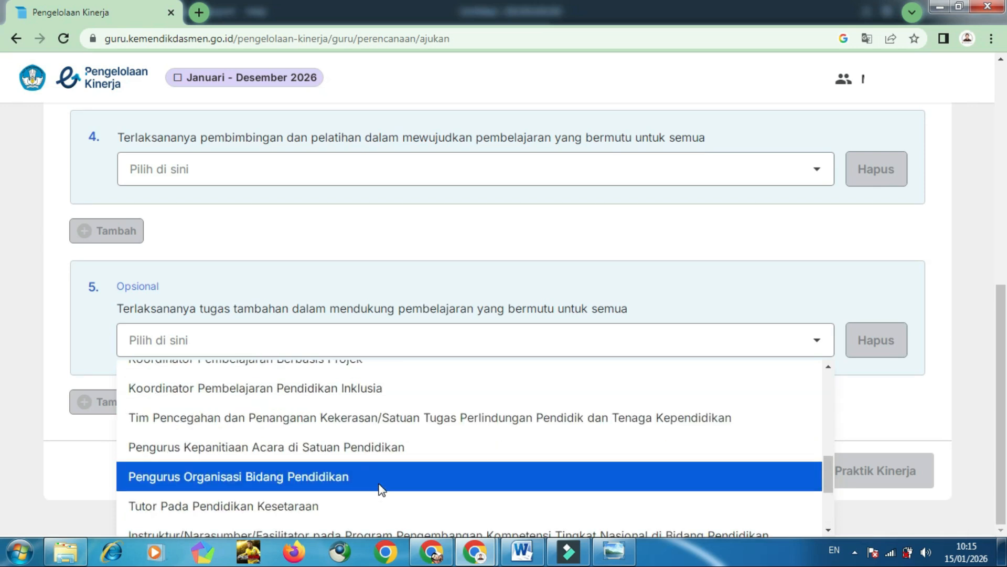
pyautogui.scroll(2, 381, 489)
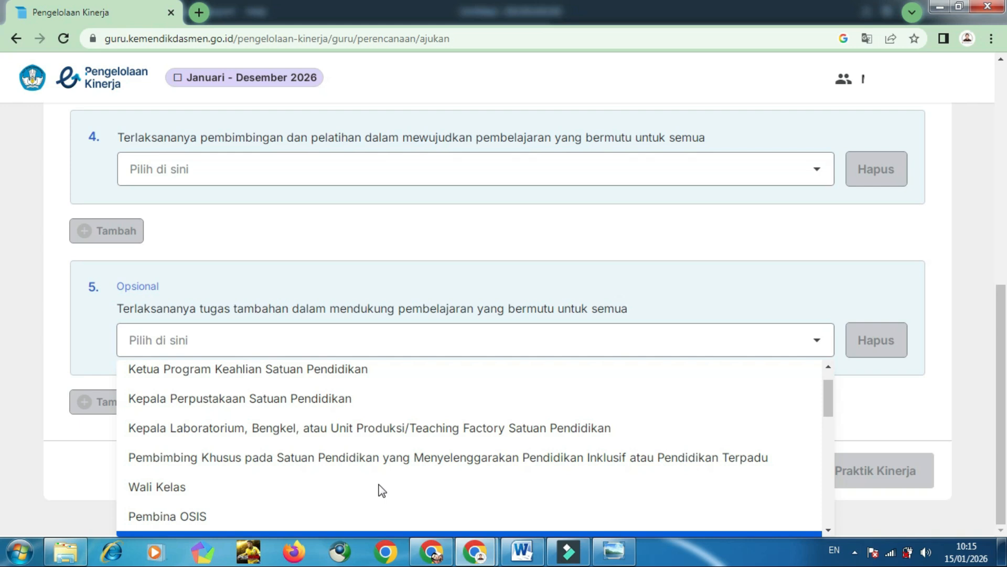
pyautogui.scroll(-3, 382, 491)
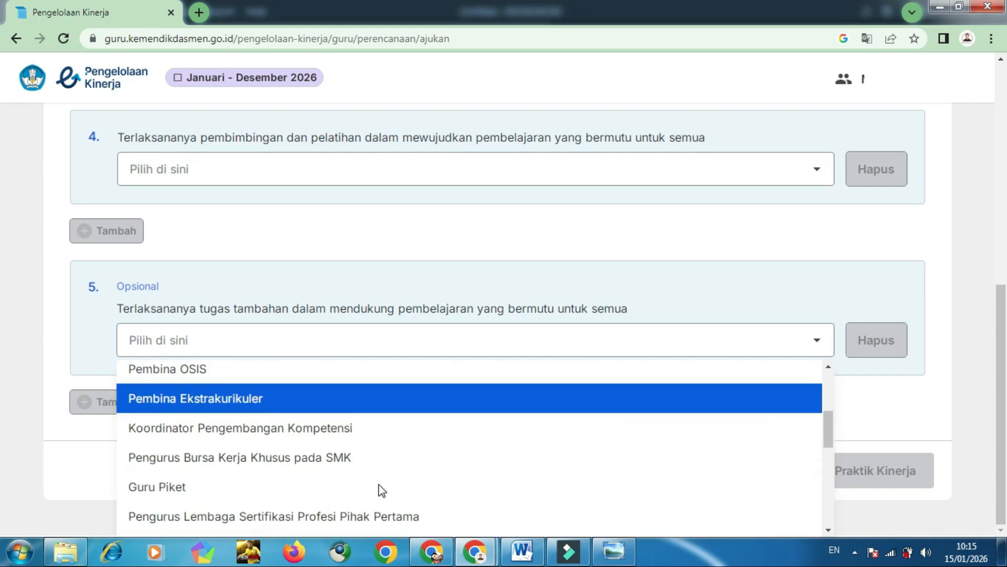
pyautogui.click(266, 459)
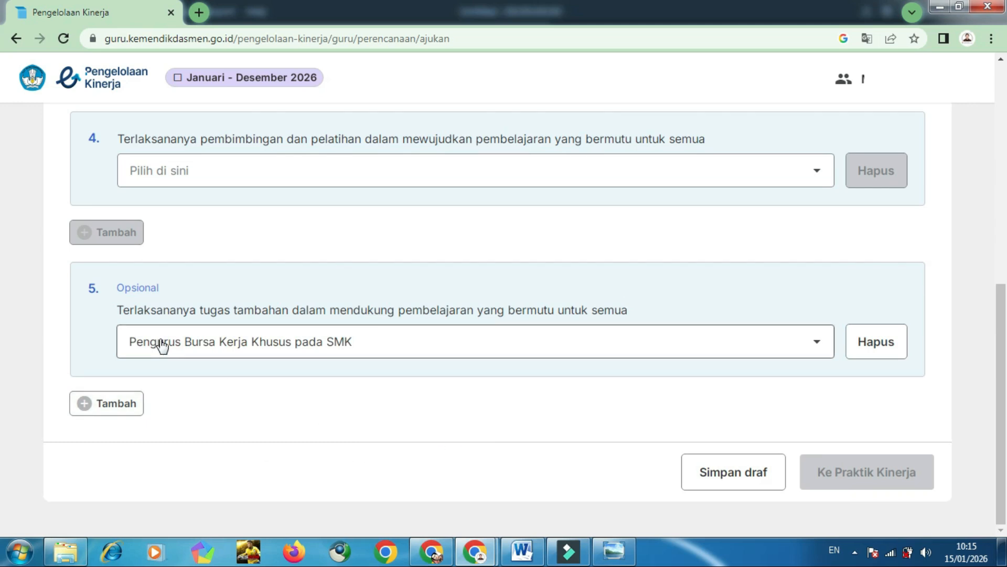
# Add "Kepala Laboratorium, Bengkel, atau Unit Produksi/Teaching Factory Satuan Pendidikan" as a second entry under task 5, and remove that entry again
pyautogui.click(143, 408)
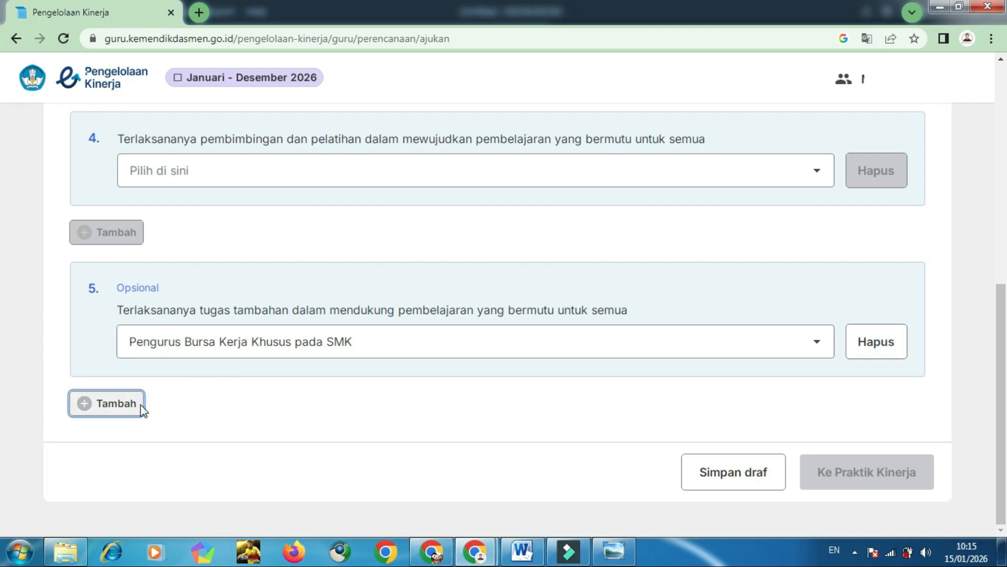
pyautogui.click(247, 389)
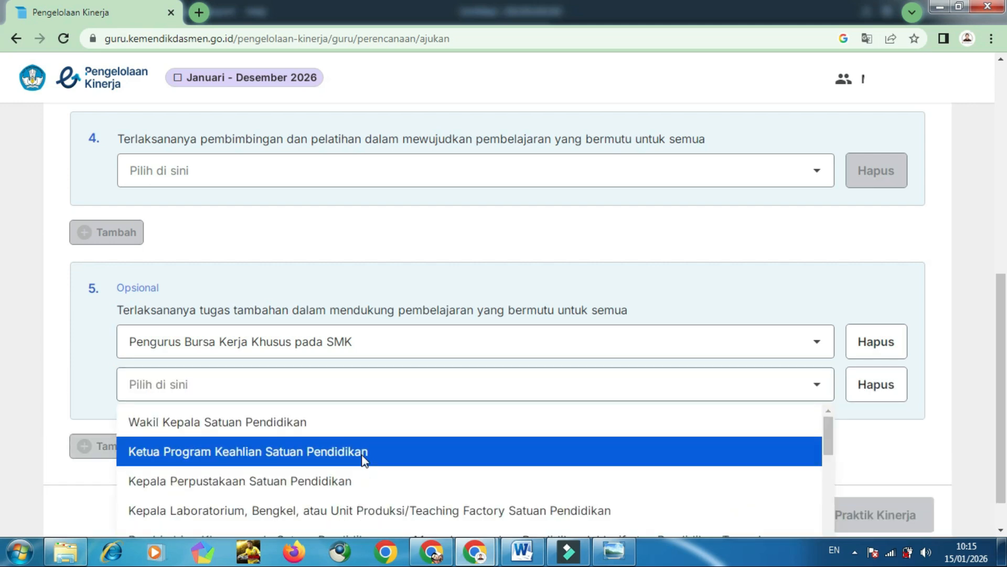
pyautogui.scroll(-3, 361, 454)
pyautogui.click(306, 430)
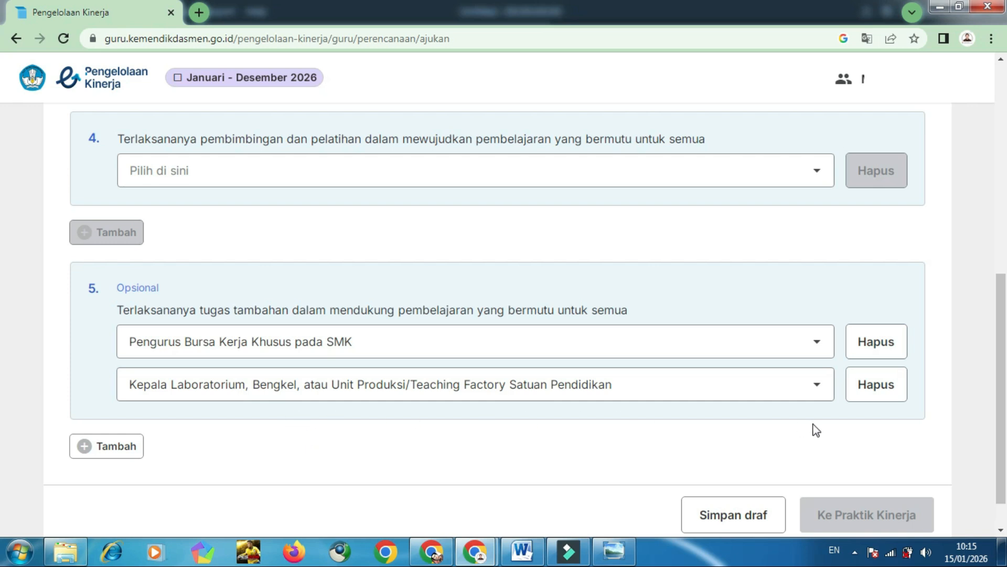
pyautogui.click(886, 394)
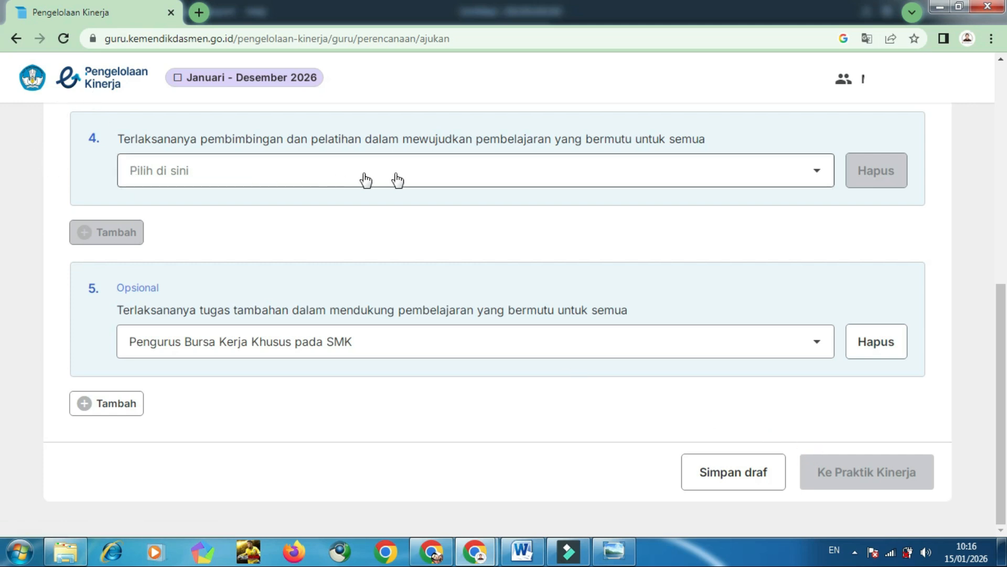
# Choose "Membimbing dan melatih kegiatan kokurikuler" for main task 4 and continue to the Praktik Kinerja stage
pyautogui.click(528, 180)
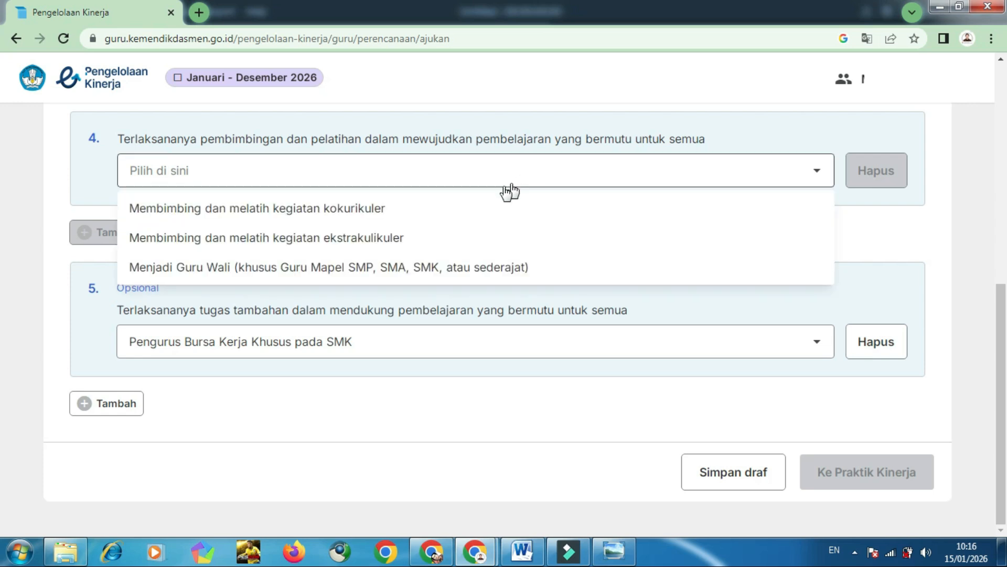
pyautogui.click(162, 207)
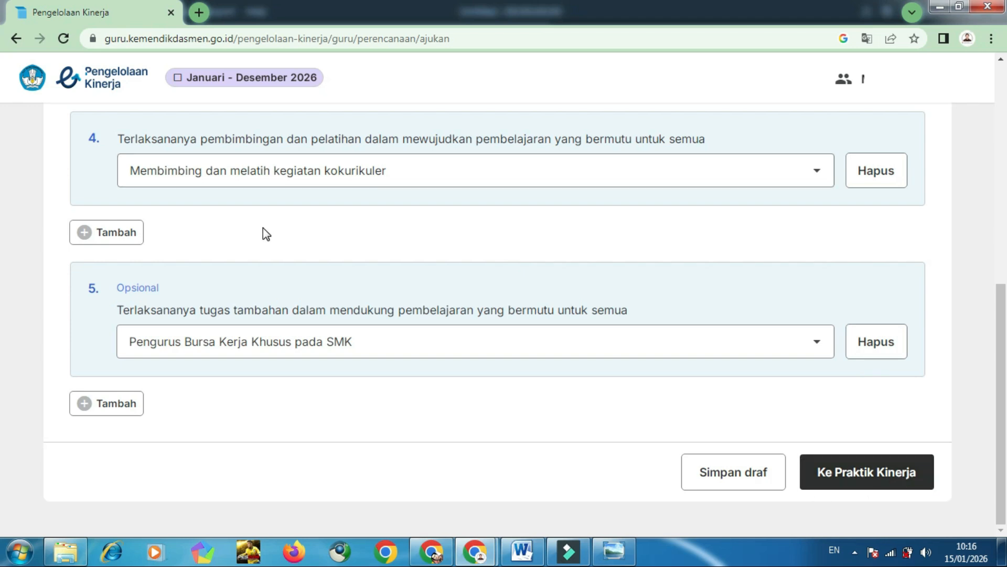
pyautogui.scroll(1, 263, 228)
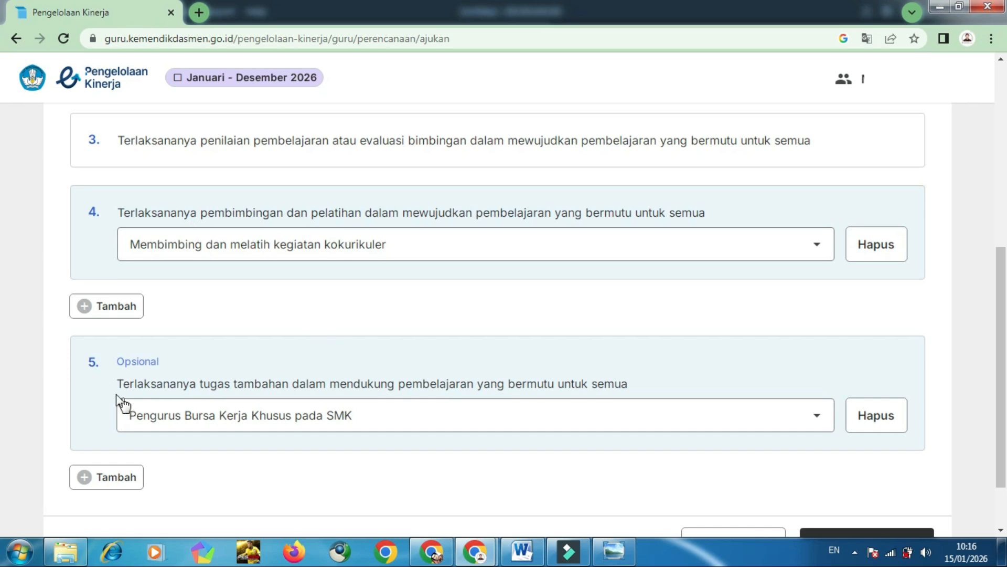
pyautogui.scroll(-1, 682, 411)
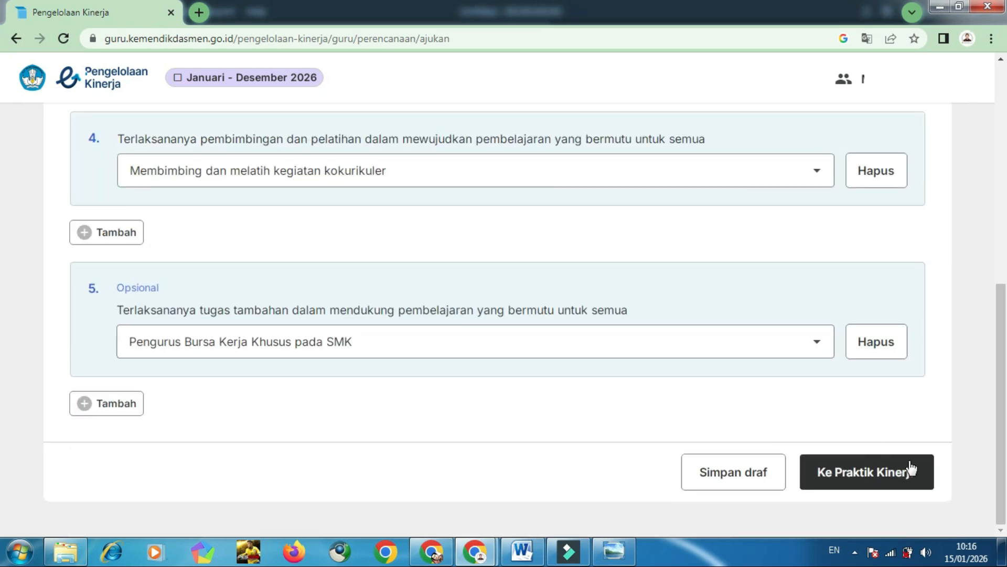
pyautogui.click(863, 474)
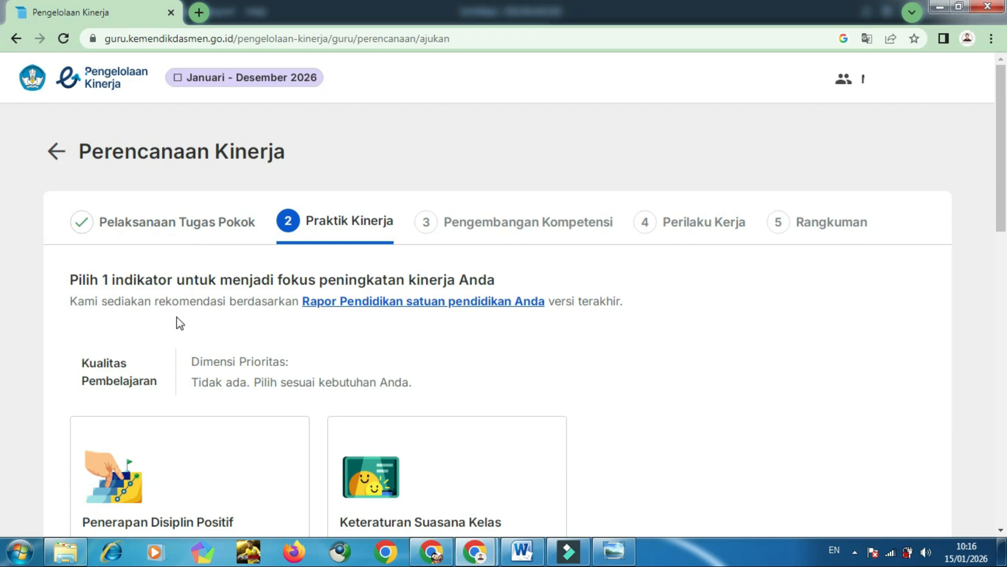
# View the school's Rapor Pendidikan ratings for the Kualitas Pembelajaran dimensions and close the summary
pyautogui.scroll(-1, 178, 329)
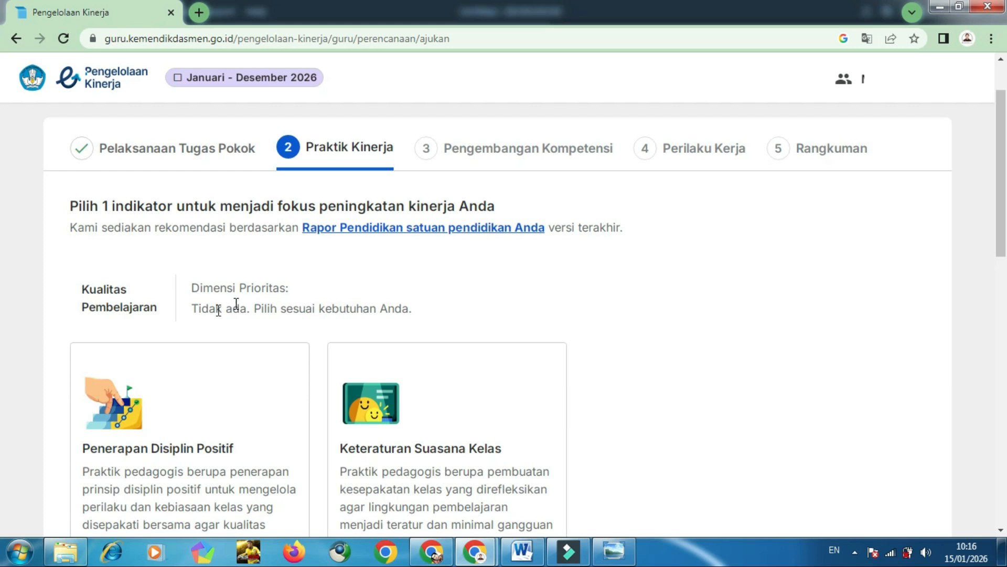
pyautogui.click(409, 233)
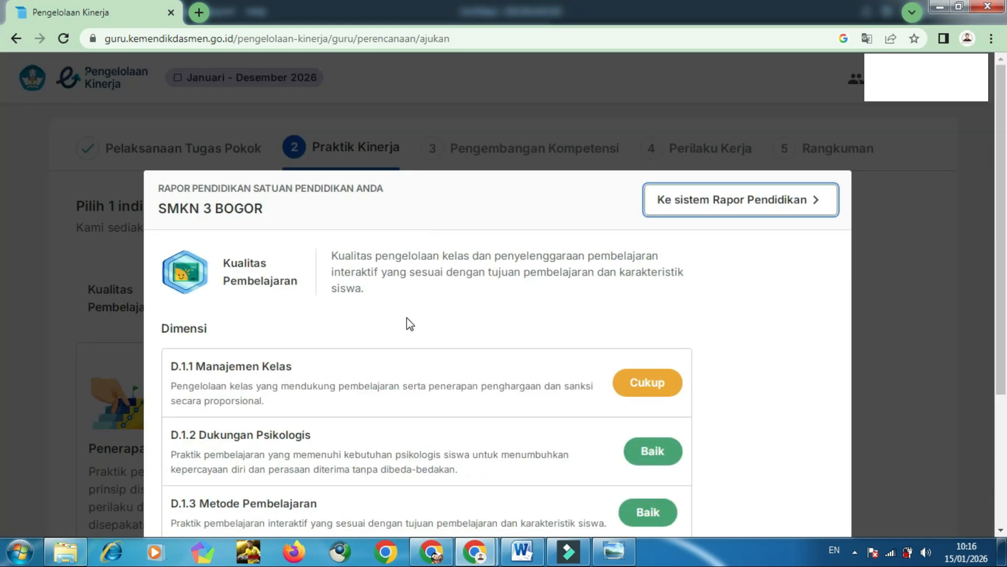
pyautogui.scroll(-2, 407, 320)
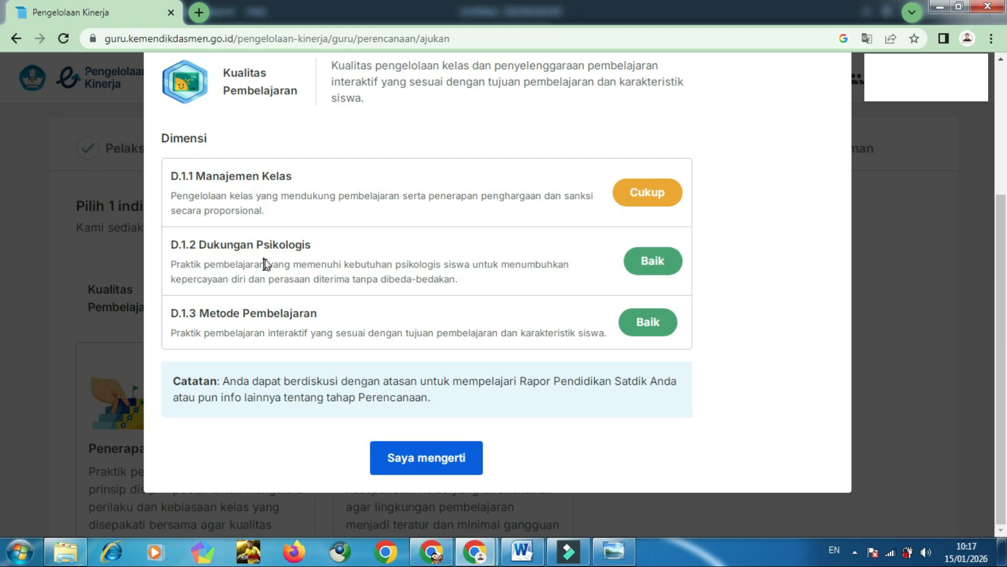
pyautogui.click(443, 460)
# Compare the Praktik Kinerja indicators and select "Keteraturan Suasana Kelas" as the performance improvement focus
pyautogui.scroll(-3, 463, 371)
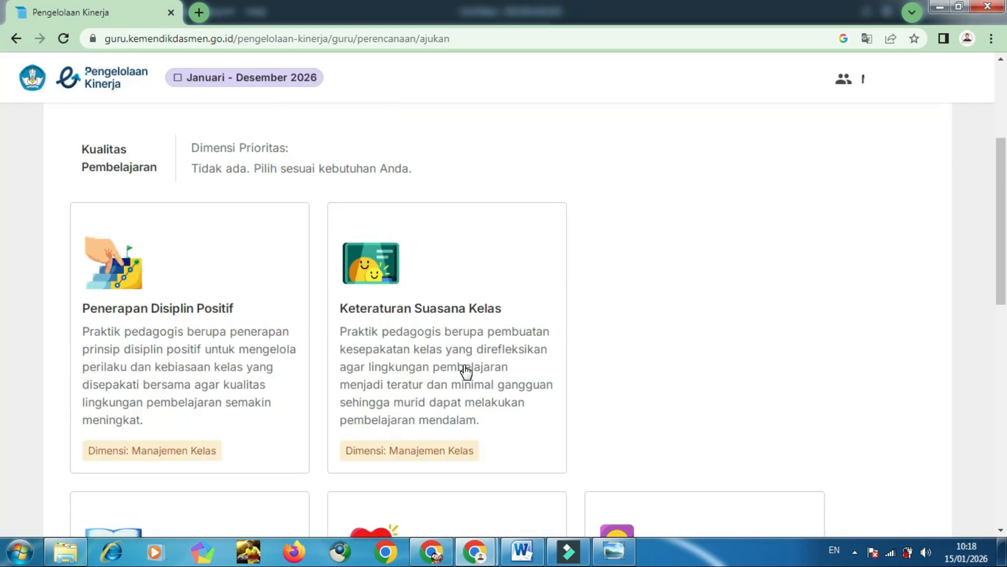
pyautogui.scroll(-1, 466, 371)
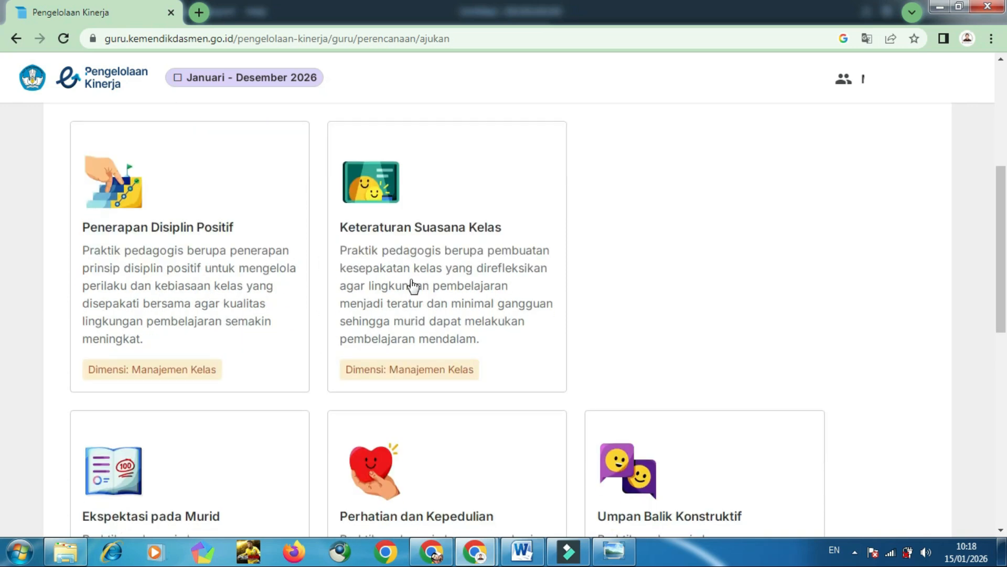
pyautogui.scroll(-2, 541, 284)
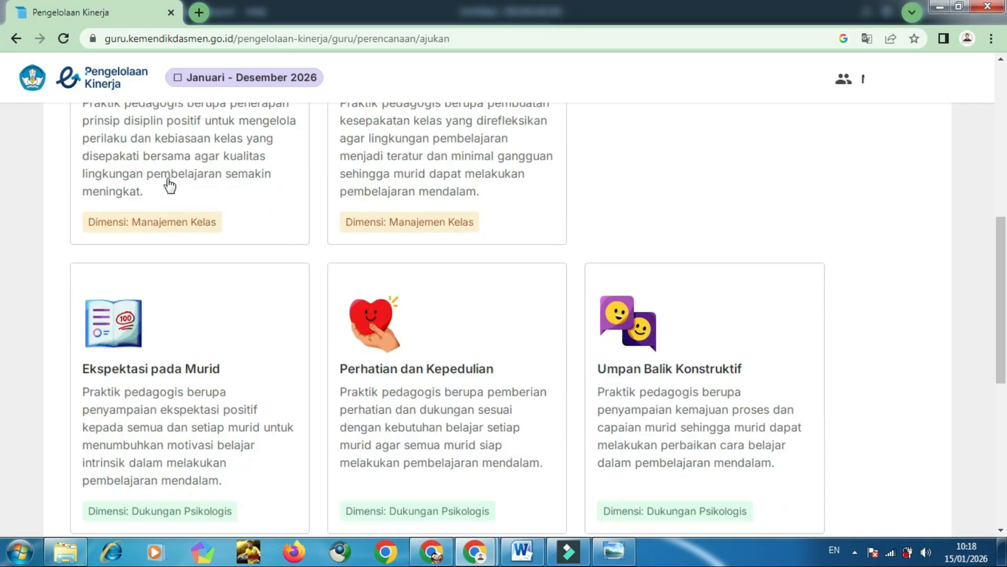
pyautogui.scroll(-2, 483, 203)
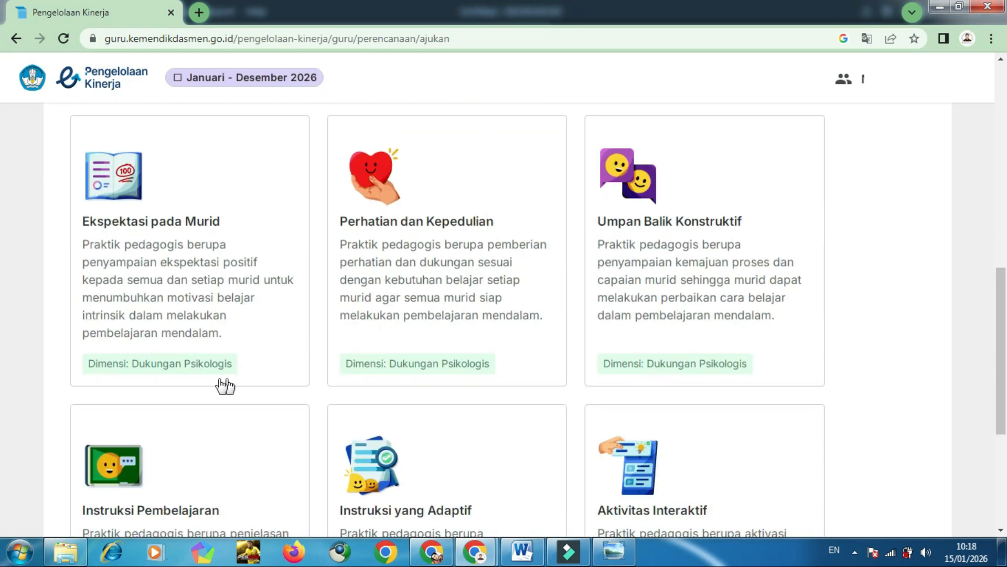
pyautogui.scroll(-4, 438, 286)
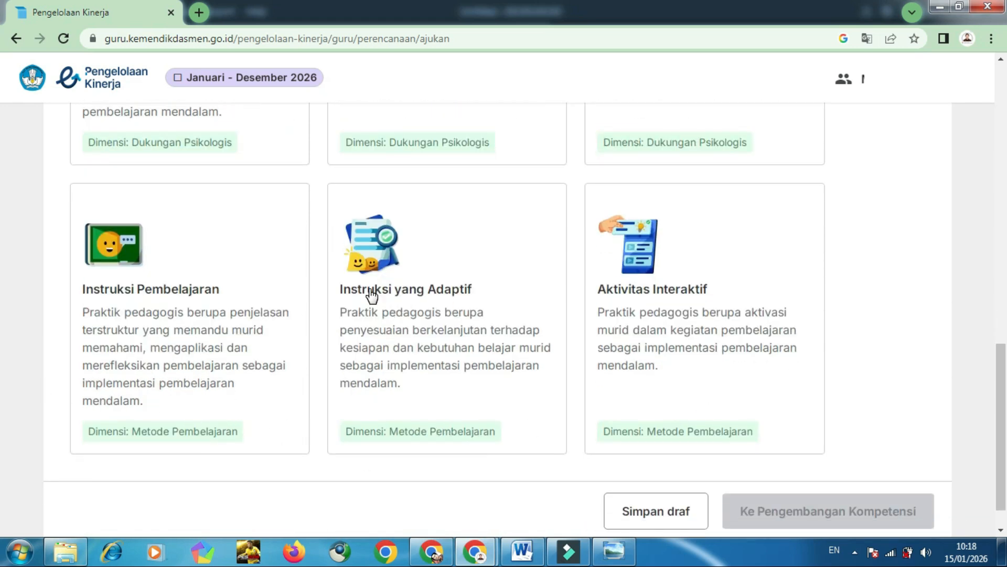
pyautogui.scroll(8, 369, 291)
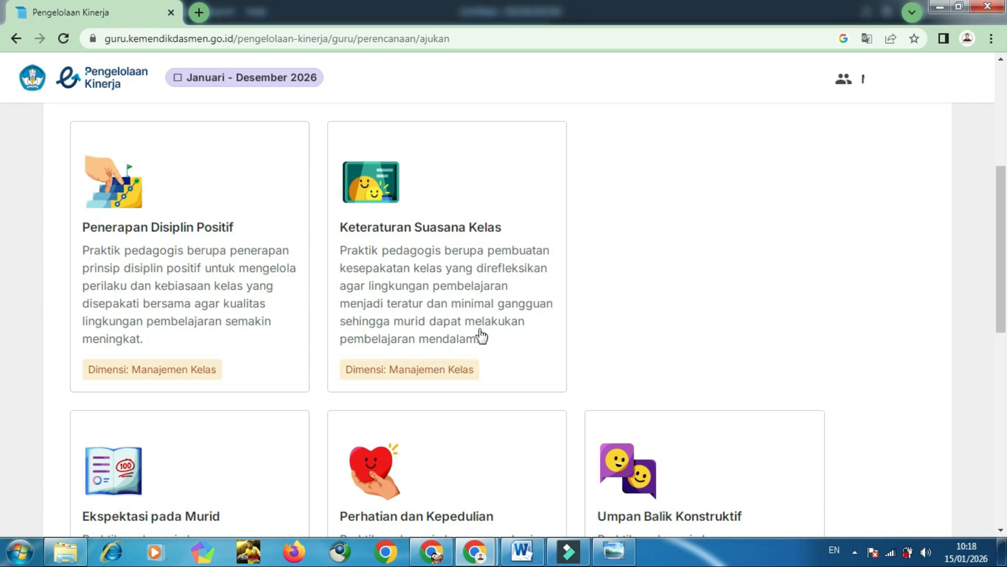
pyautogui.click(451, 372)
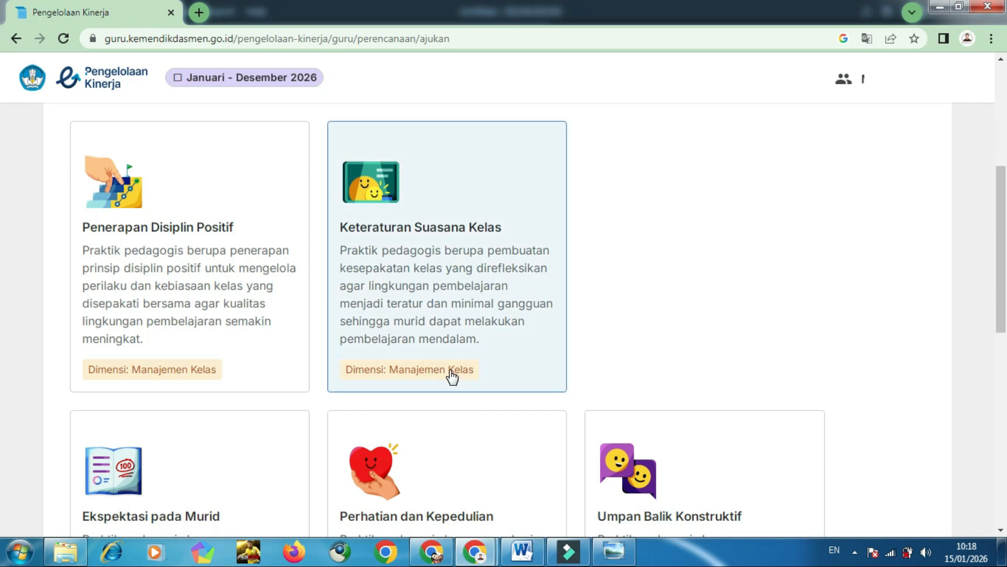
pyautogui.scroll(-10, 452, 375)
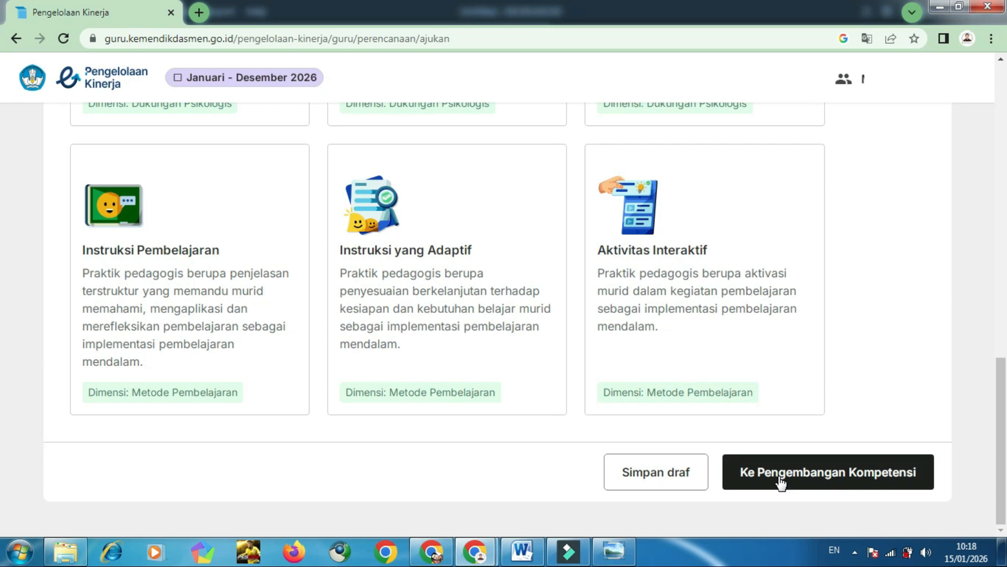
pyautogui.scroll(15, 191, 257)
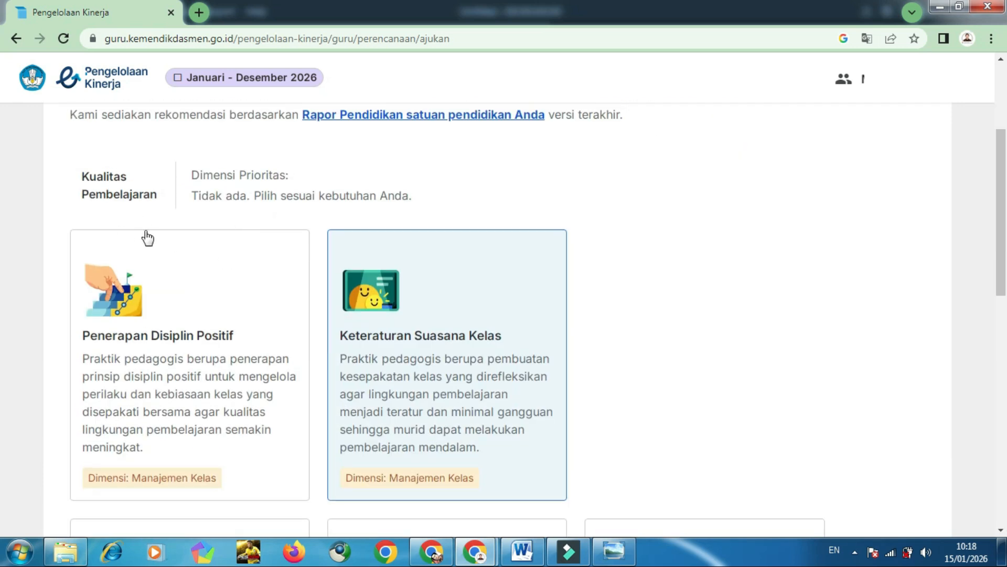
pyautogui.scroll(-9, 248, 214)
pyautogui.scroll(-3, 273, 215)
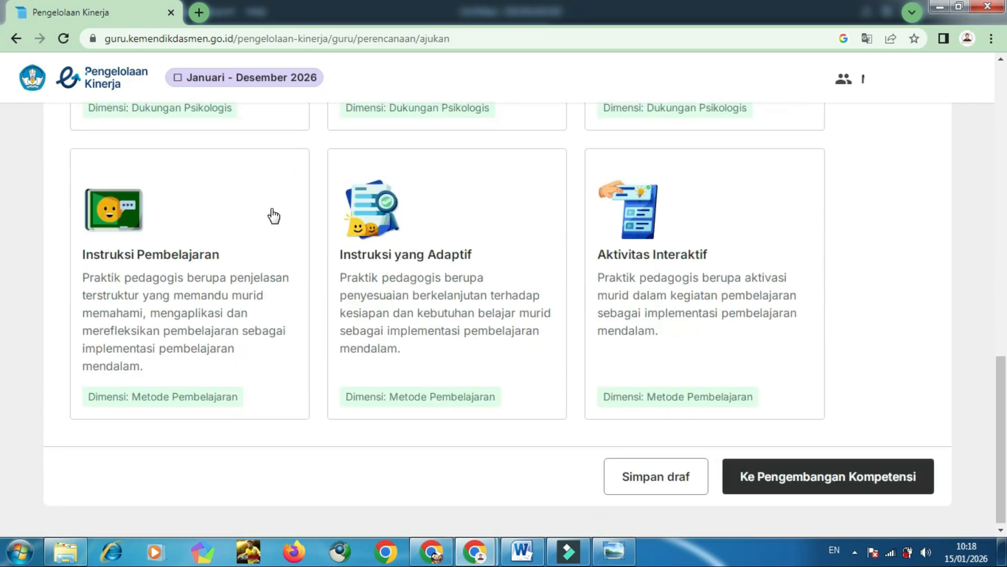
pyautogui.scroll(8, 271, 215)
pyautogui.scroll(3, 273, 215)
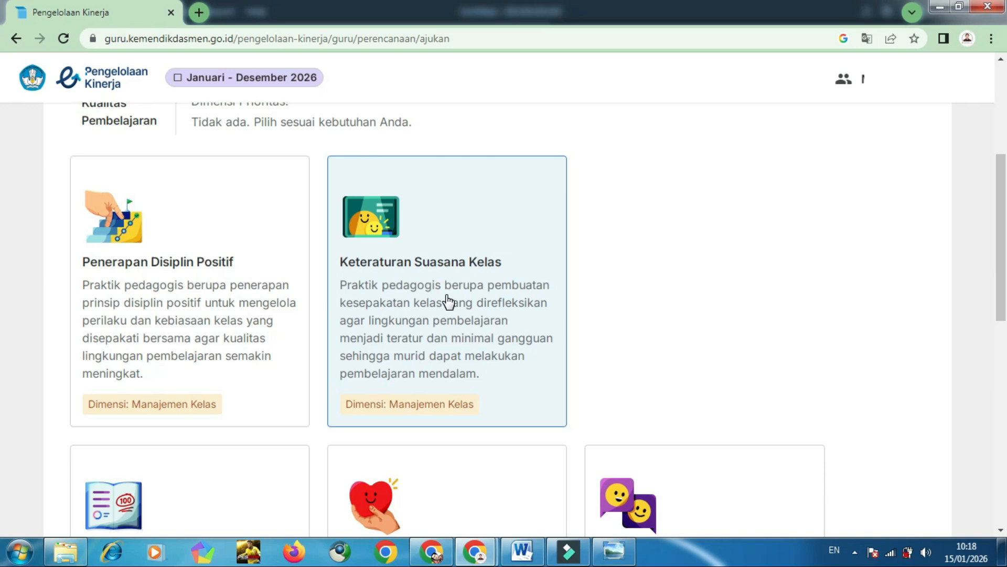
pyautogui.scroll(-11, 448, 302)
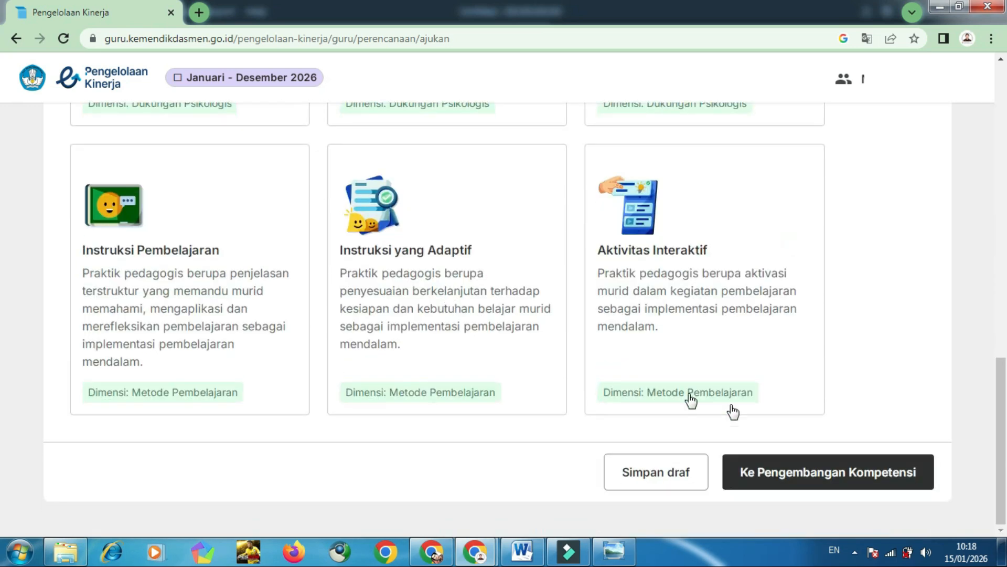
# Choose "1.2 Pembelajaran efektif yang berpusat pada murid" as the Indikator Kompetensi in Pengembangan Kompetensi and continue to the Perilaku Kerja stage
pyautogui.click(805, 473)
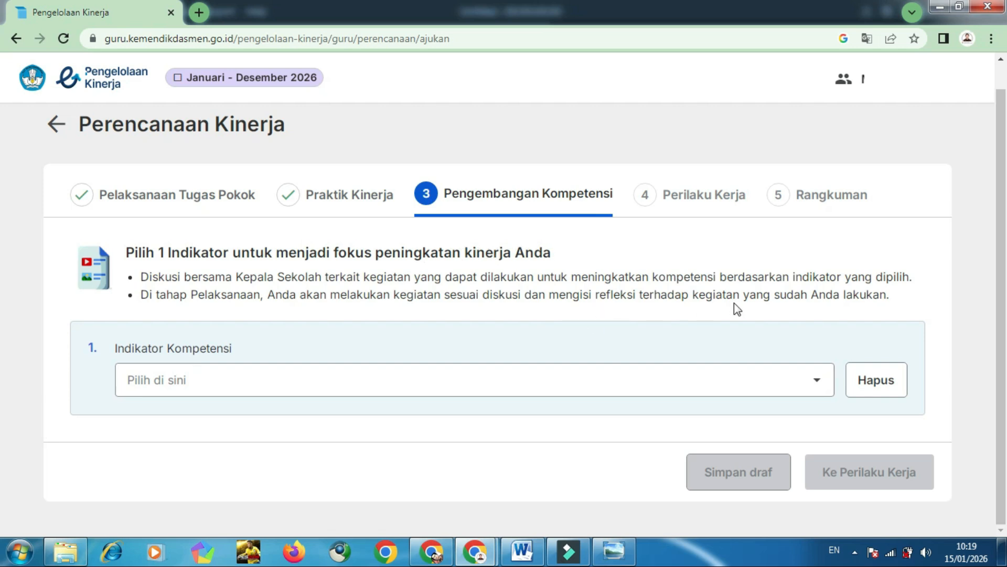
pyautogui.click(806, 390)
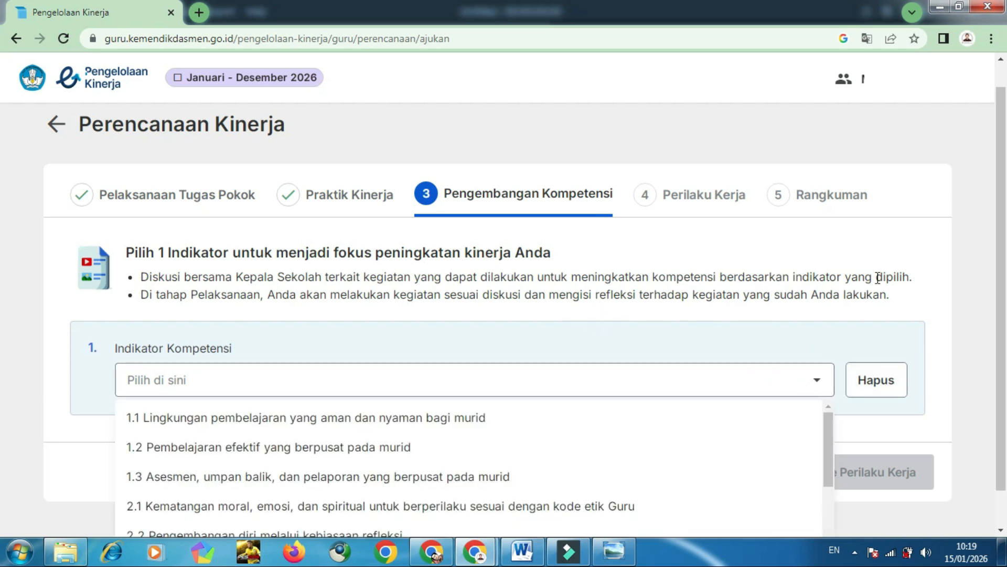
pyautogui.scroll(-1, 958, 273)
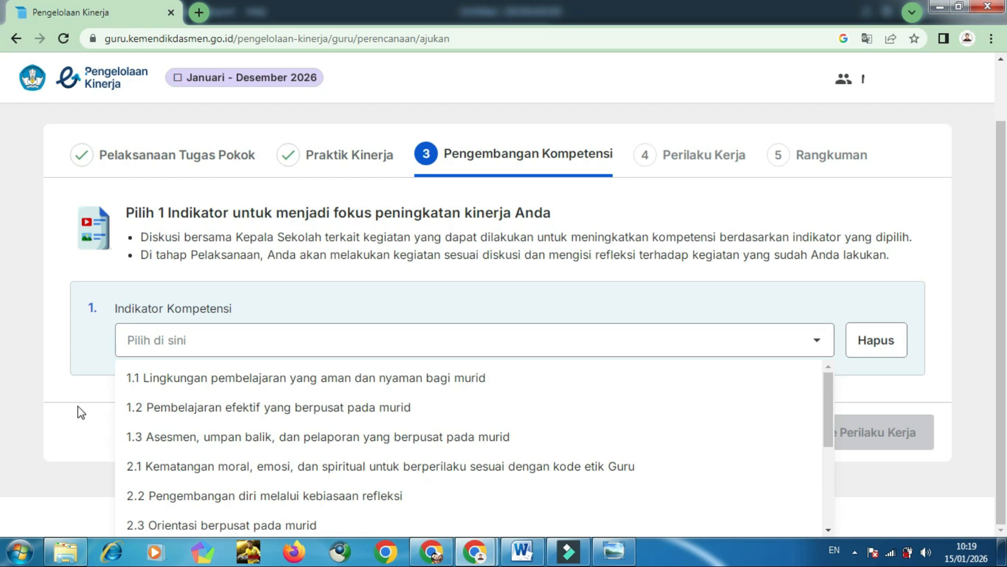
pyautogui.click(244, 414)
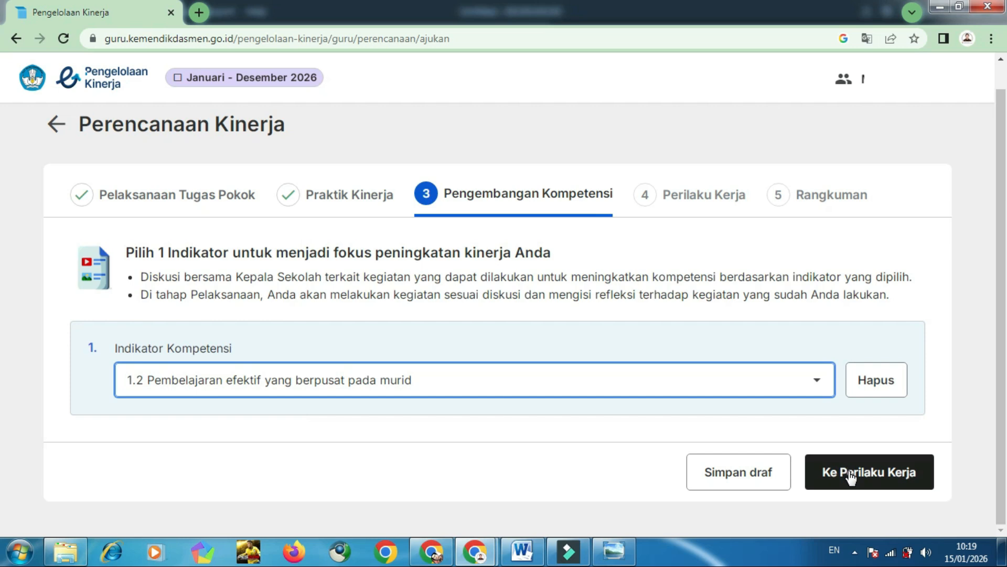
pyautogui.click(850, 475)
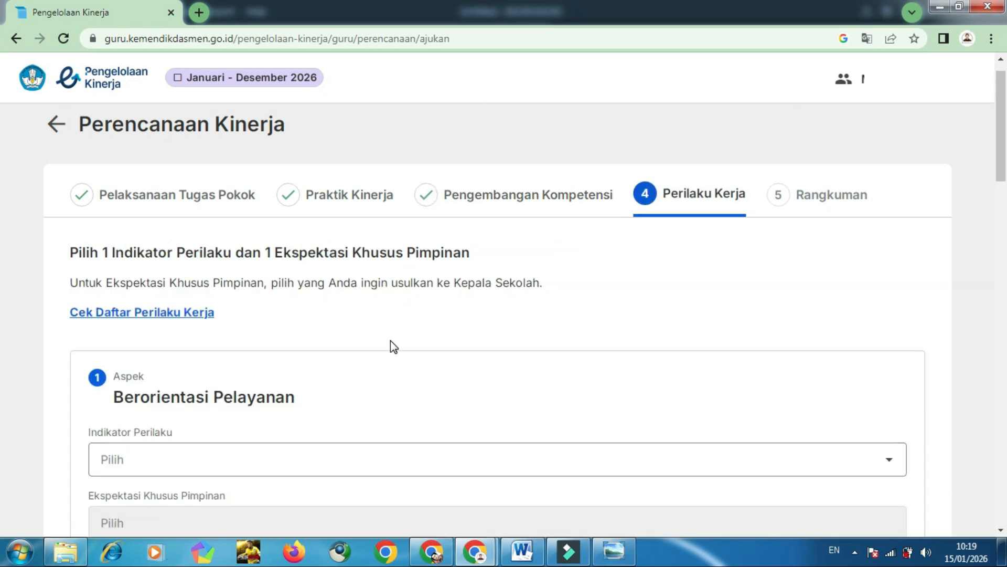
# For Berorientasi Pelayanan, choose indicator "Bersifat ramah kepada murid dan orang tua…" and expectation "Melayani dengan standar yang sama kepada semua pihak"
pyautogui.scroll(-3, 393, 346)
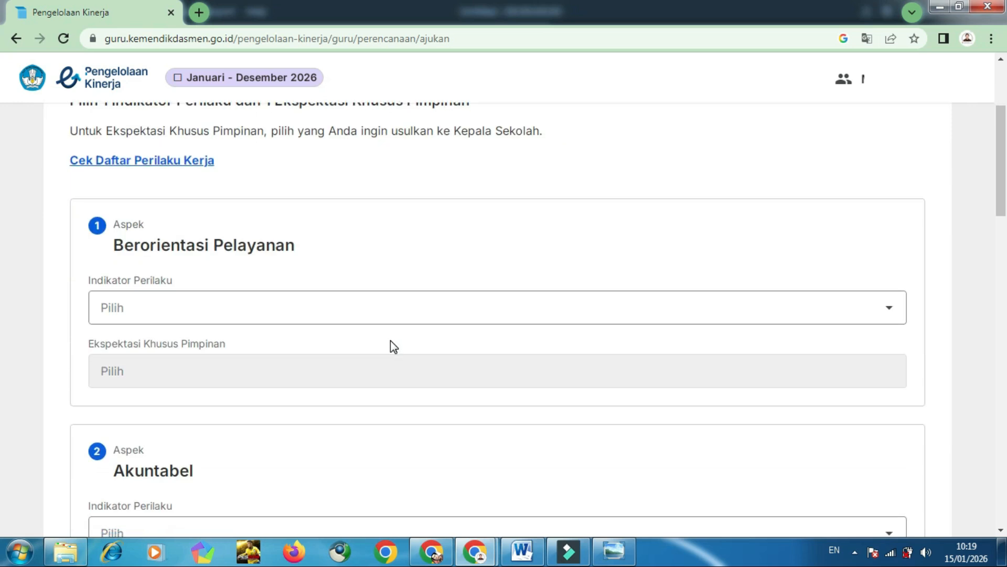
pyautogui.scroll(-2, 390, 340)
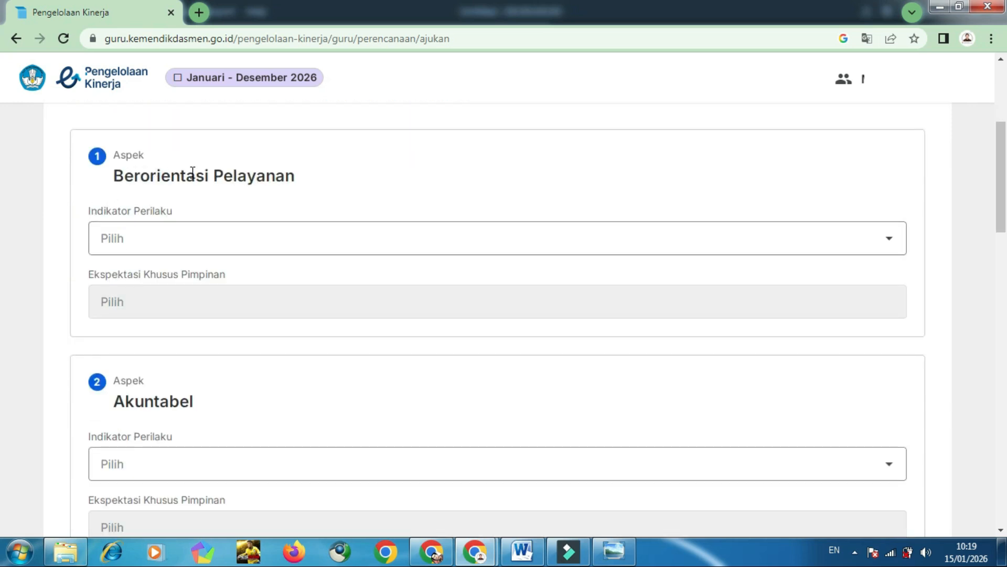
pyautogui.click(850, 235)
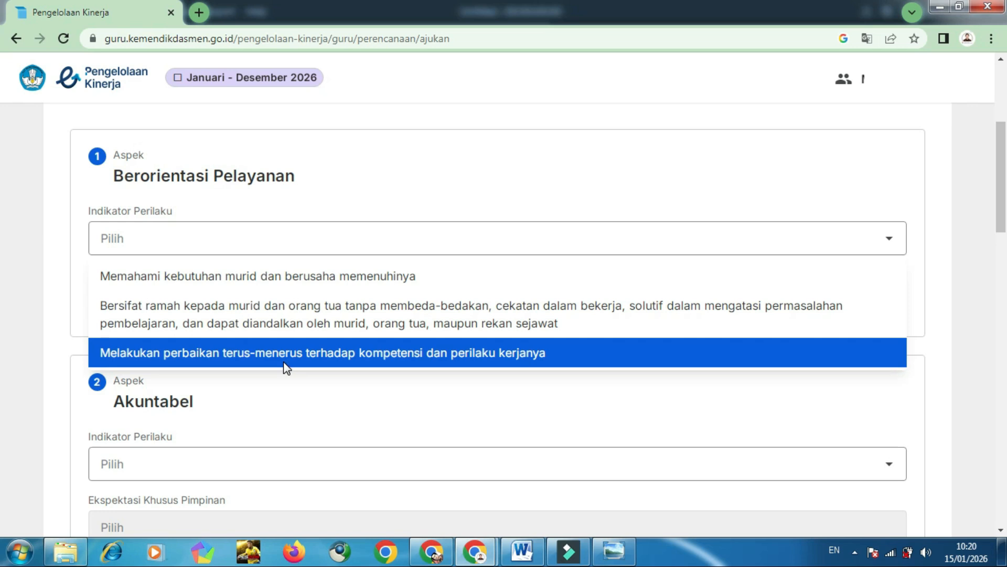
pyautogui.click(282, 317)
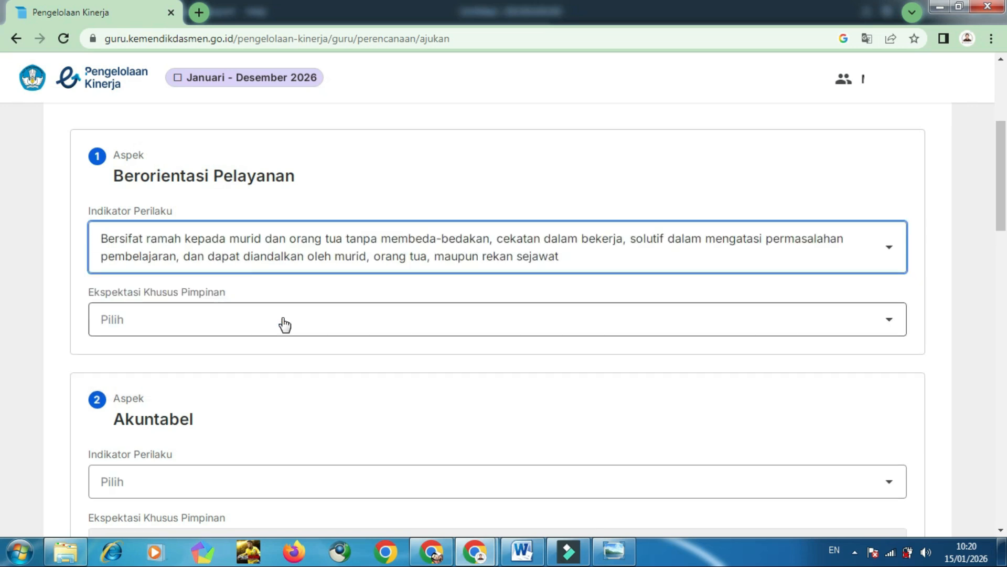
pyautogui.click(352, 320)
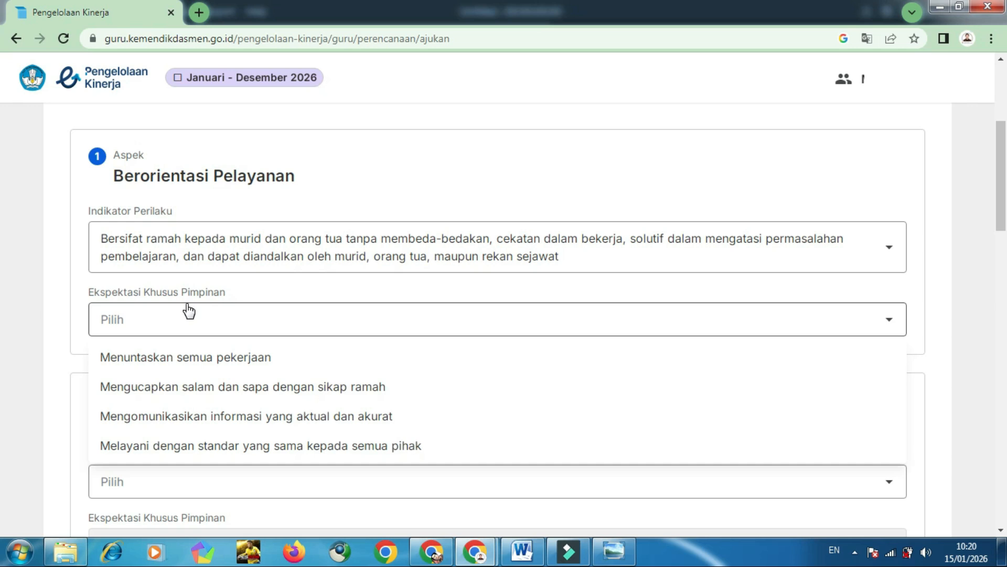
pyautogui.click(338, 447)
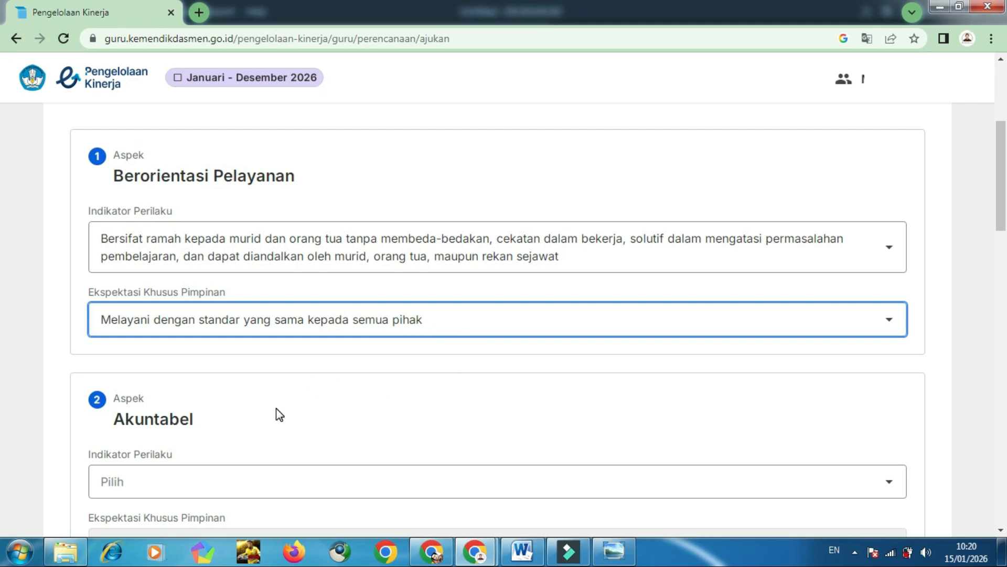
# For Akuntabel, choose indicator "Memanfaatkan sumber daya satuan pendidikan dengan bertanggung jawab, efektif, dan efisien" and expectation "Memanfaatkan fasilitas pembelajaran sesuai dengan peruntukannya"
pyautogui.scroll(-3, 279, 414)
pyautogui.click(231, 344)
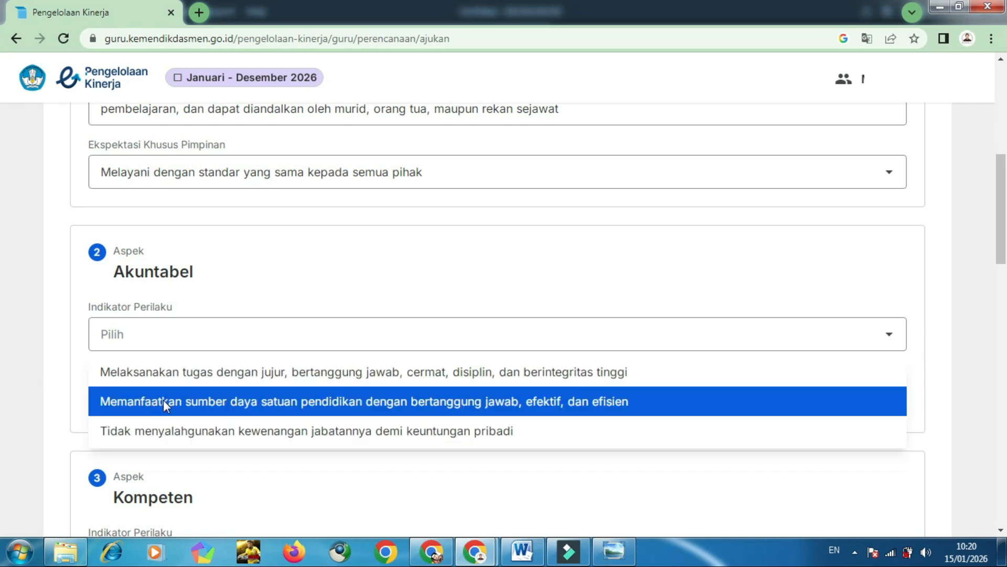
pyautogui.click(474, 412)
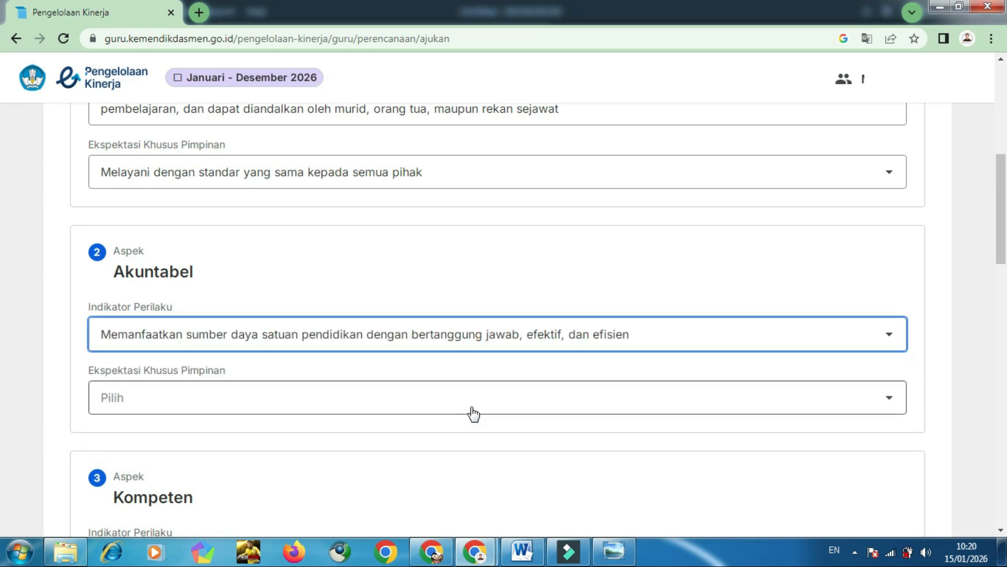
pyautogui.click(159, 401)
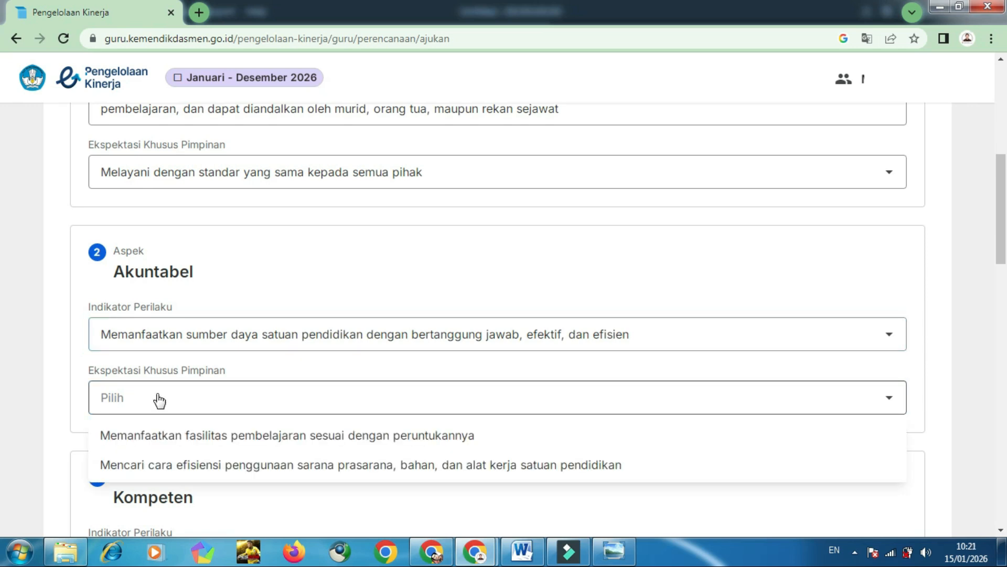
pyautogui.scroll(-3, 159, 401)
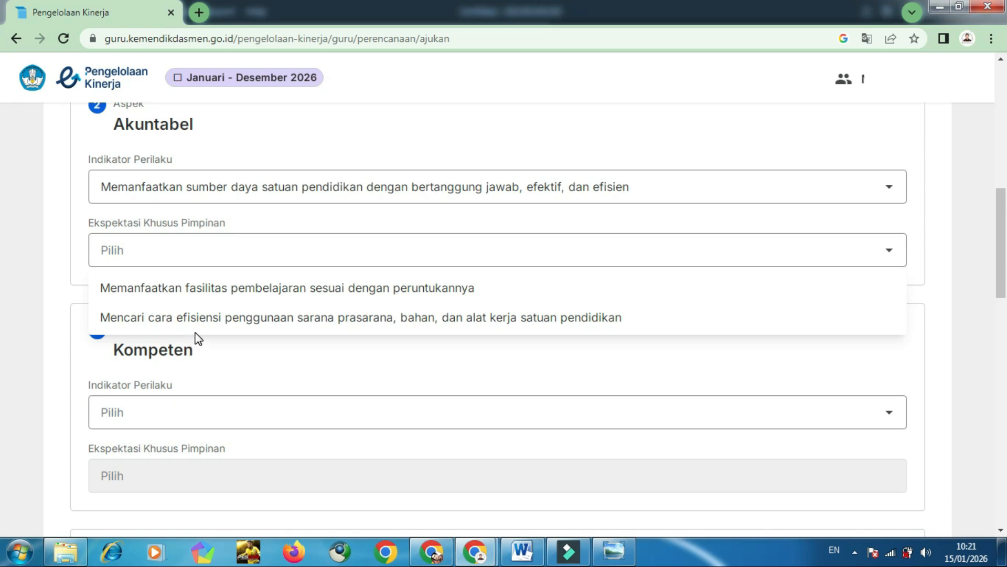
pyautogui.click(228, 288)
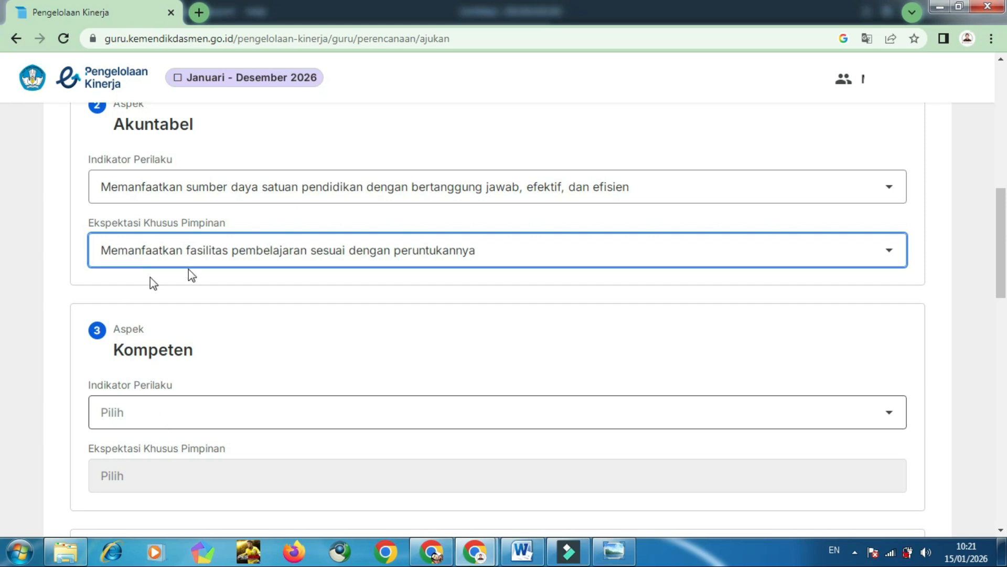
# For Kompeten, choose indicator "Membantu murid, rekan sejawat, dan orang lain untuk saling belajar" and expectation "Memfasilitasi proses berbagi pengetahuan antar rekan sejawat…"
pyautogui.scroll(-1, 183, 310)
pyautogui.scroll(-3, 207, 324)
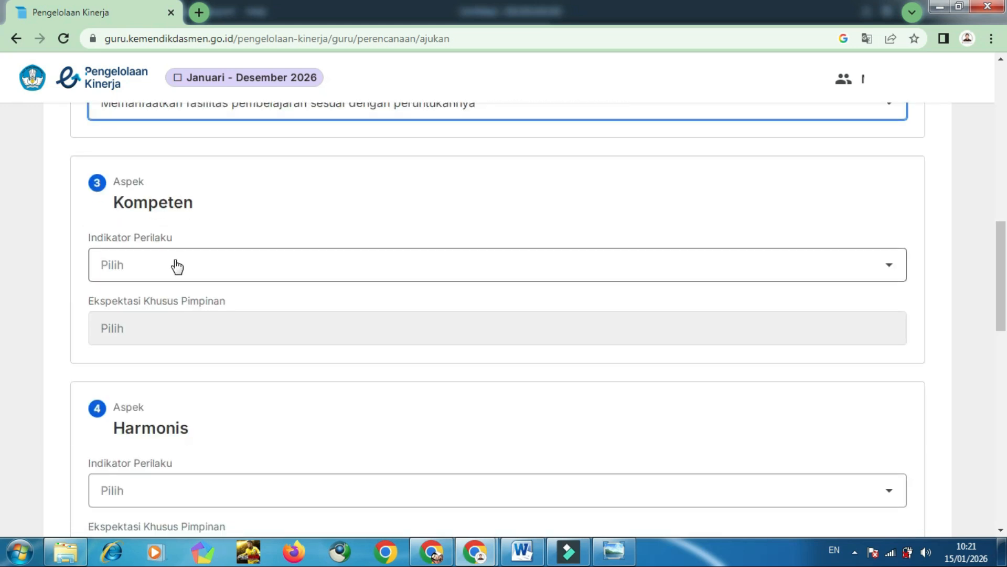
pyautogui.click(177, 266)
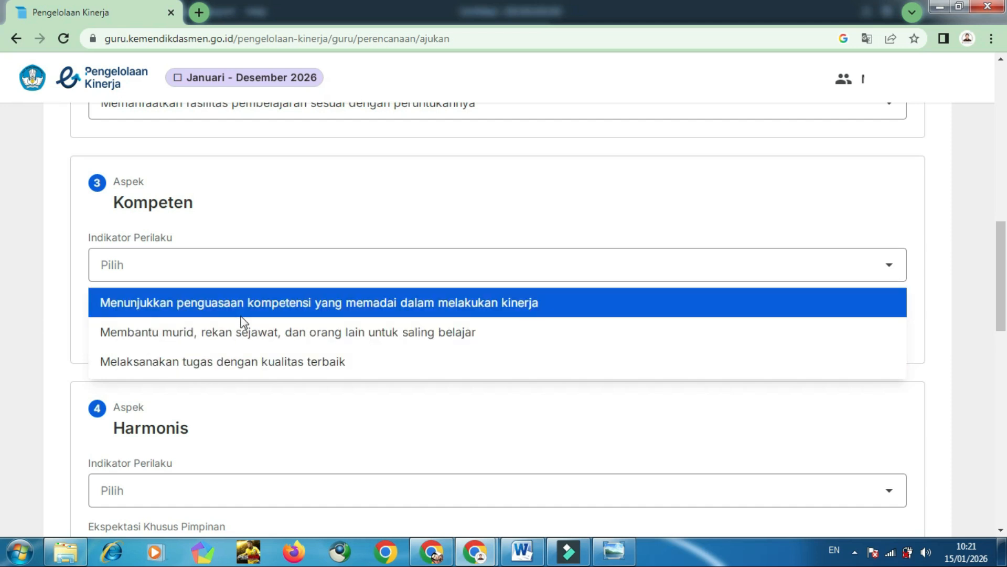
pyautogui.click(156, 338)
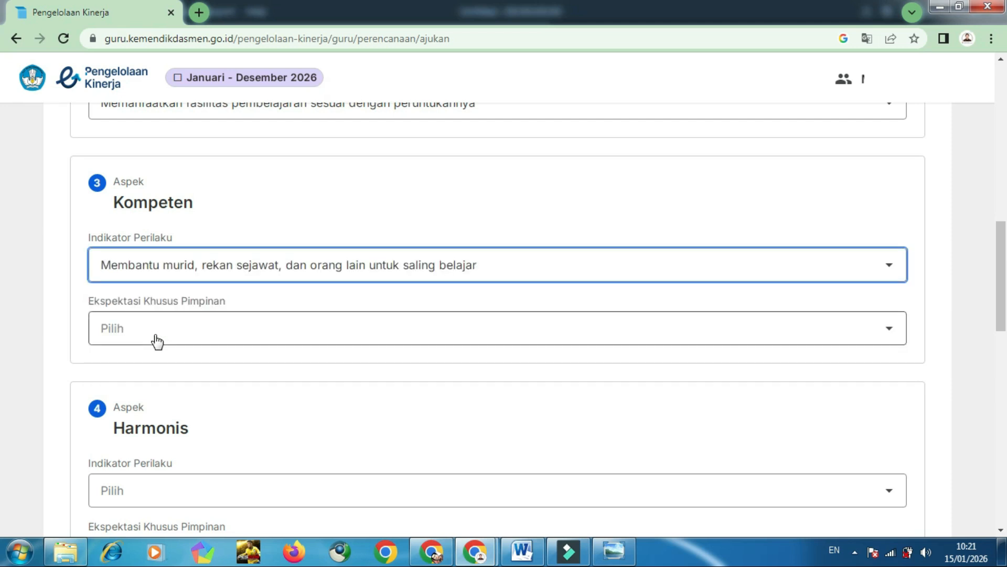
pyautogui.click(157, 340)
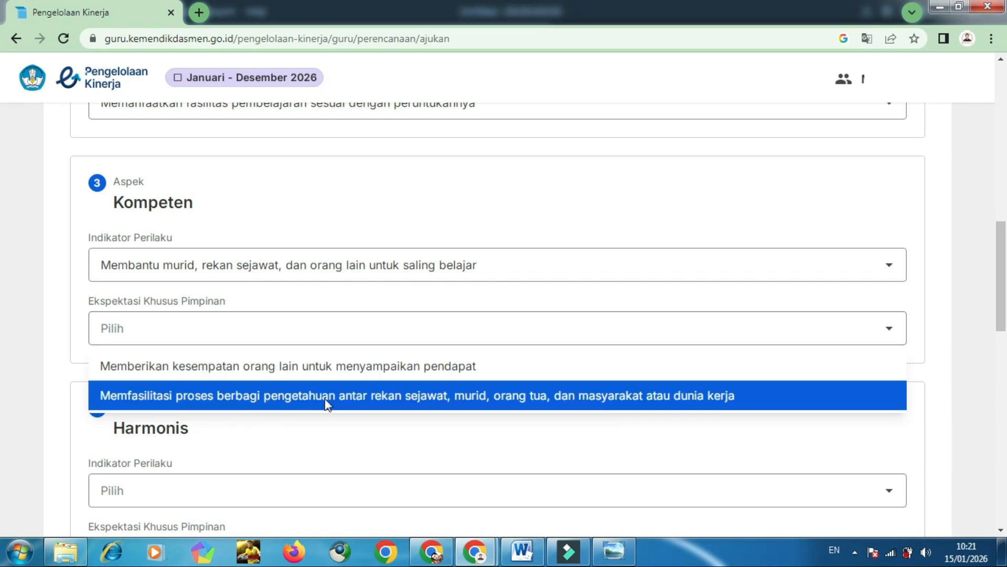
pyautogui.click(650, 403)
# For Harmonis, choose indicator "Menghargai setiap warga satuan pendidikan apapun latar belakangnya" and expectation "Menjaga hubungan yang baik dengan rekan kerja, atasan, murid…"
pyautogui.scroll(-4, 49, 315)
pyautogui.click(183, 269)
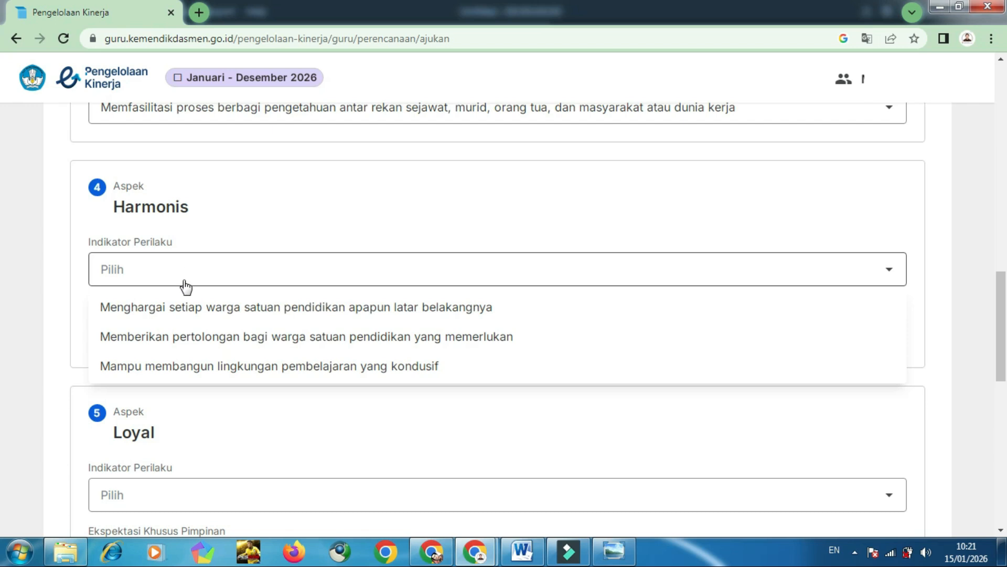
pyautogui.click(194, 316)
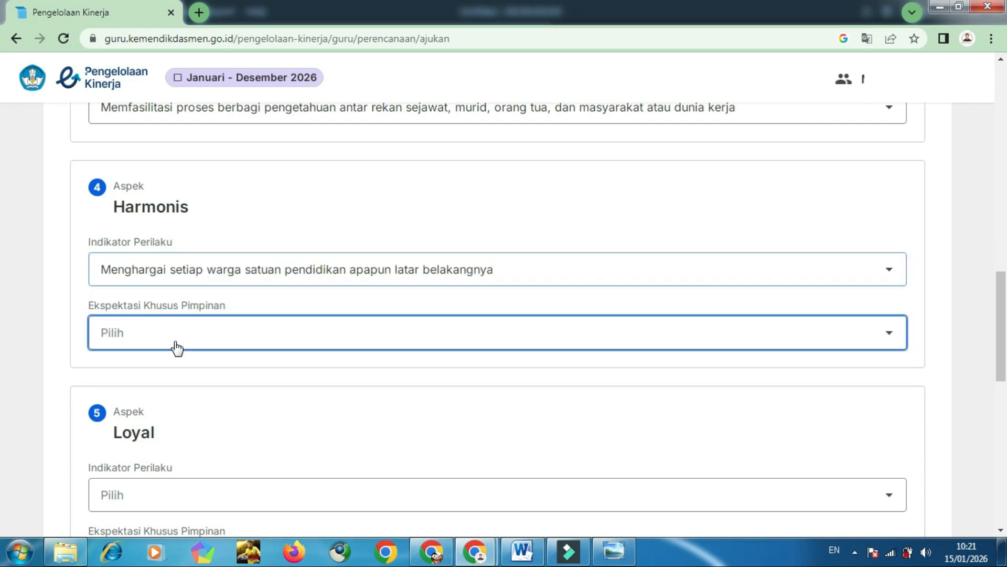
pyautogui.click(177, 347)
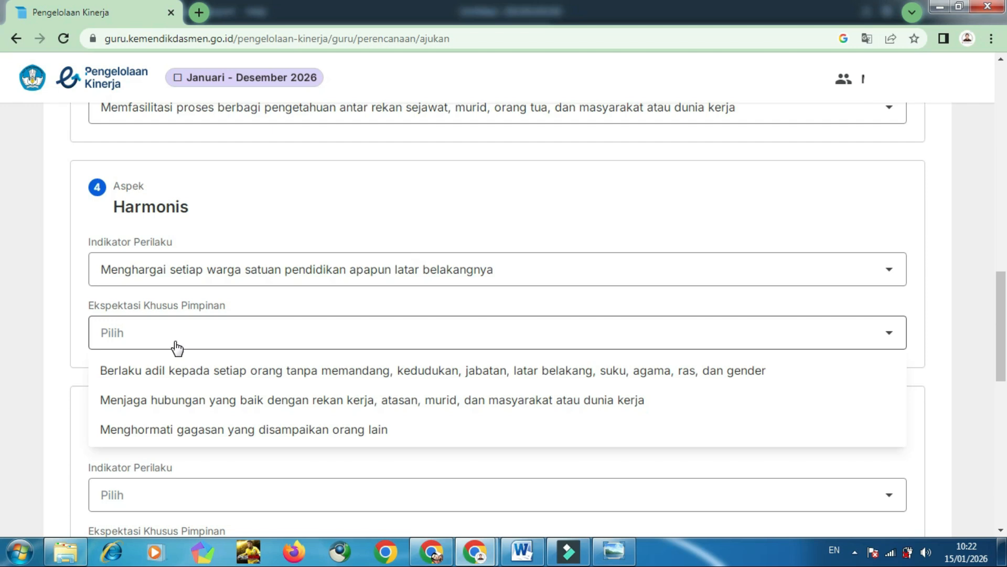
pyautogui.click(178, 400)
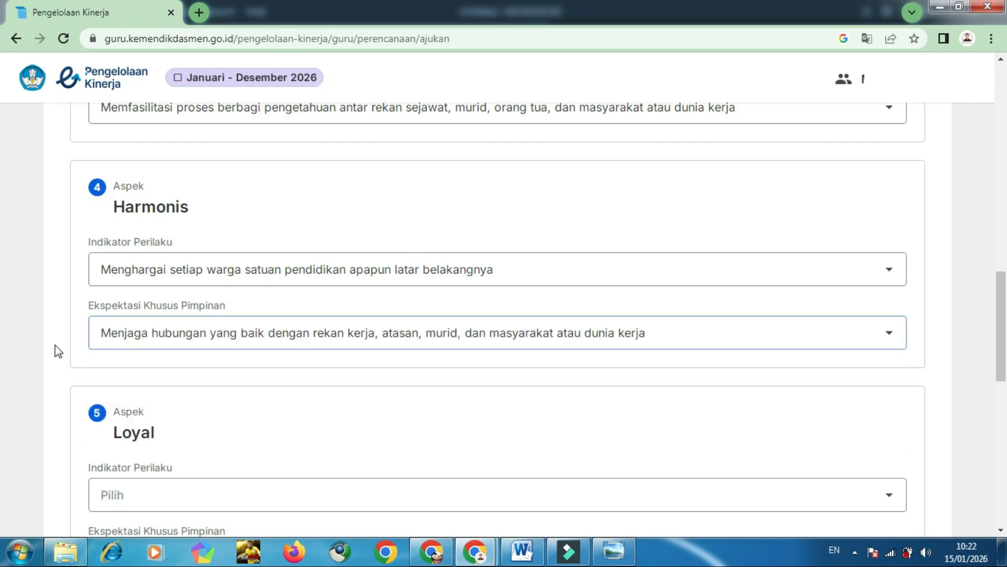
# For Loyal, choose indicator "Menjaga nama baik satuan pendidikan, rekan sejawat, dan murid…" and expectation "Melaksanakan arahan kepala satuan pendidikan…"
pyautogui.scroll(-4, 57, 346)
pyautogui.click(157, 278)
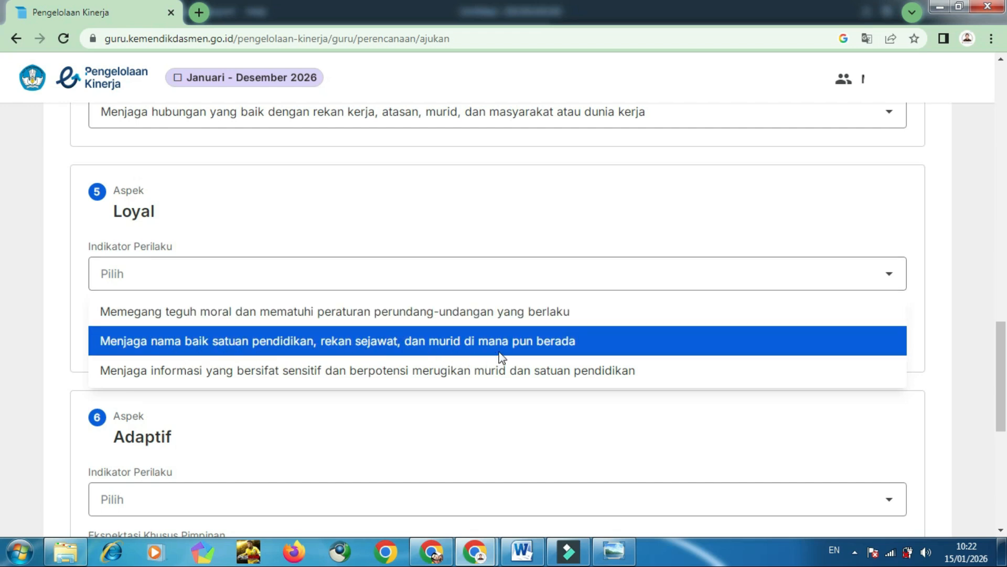
pyautogui.click(541, 342)
pyautogui.click(184, 330)
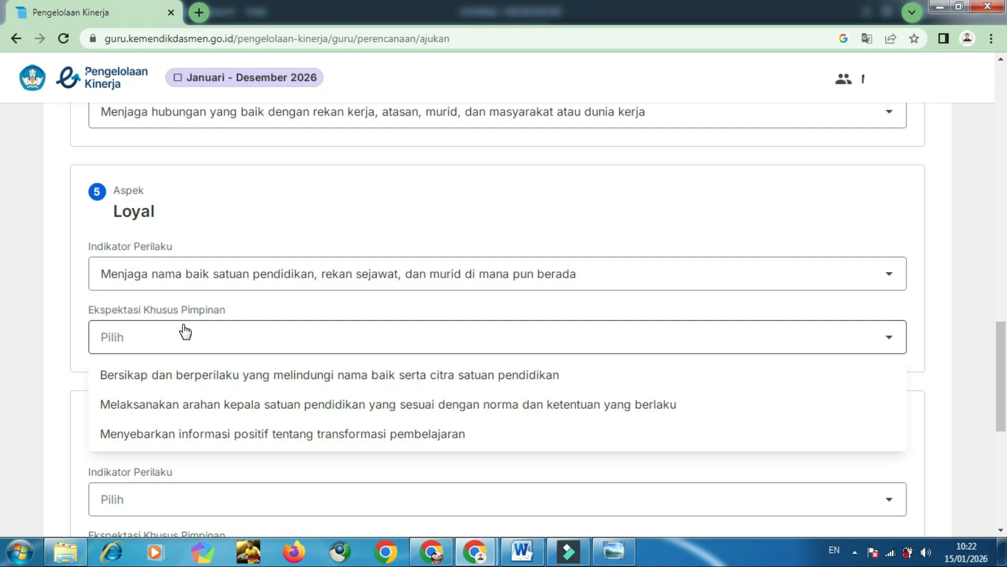
pyautogui.click(181, 405)
# For Adaptif, choose indicator "Menyesuaikan diri secara cepat dalam menghadapi dinamika pembelajaran di kelas" and expectation "Menyesuaikan diri di berbagai lingkungan kerja"
pyautogui.scroll(-3, 94, 412)
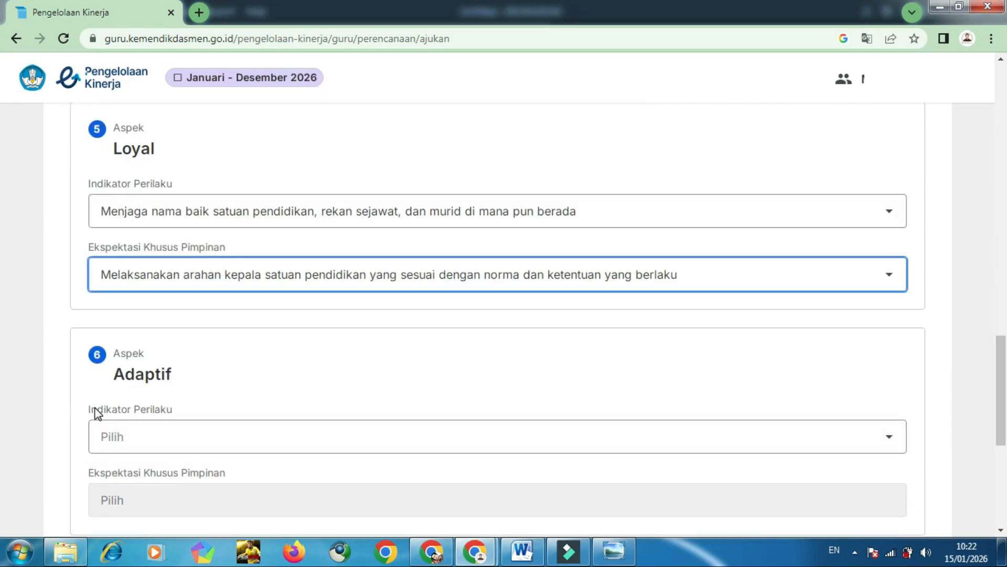
pyautogui.click(150, 352)
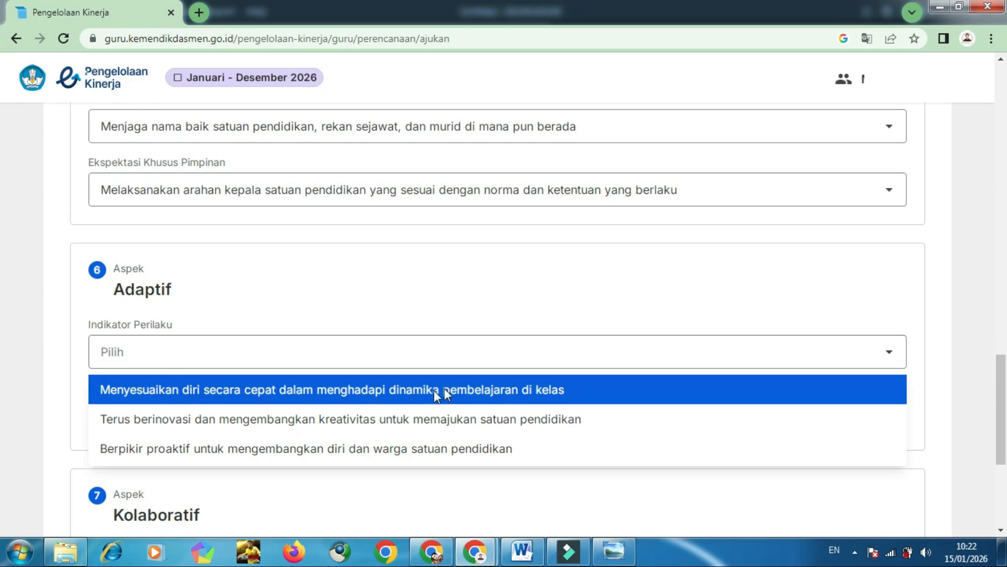
pyautogui.click(585, 397)
pyautogui.click(292, 421)
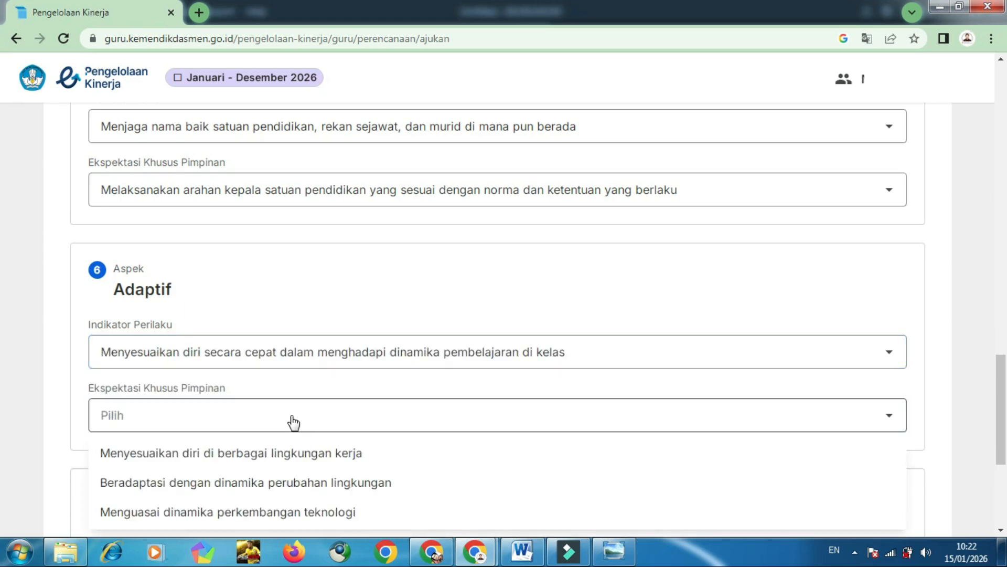
pyautogui.scroll(-3, 292, 422)
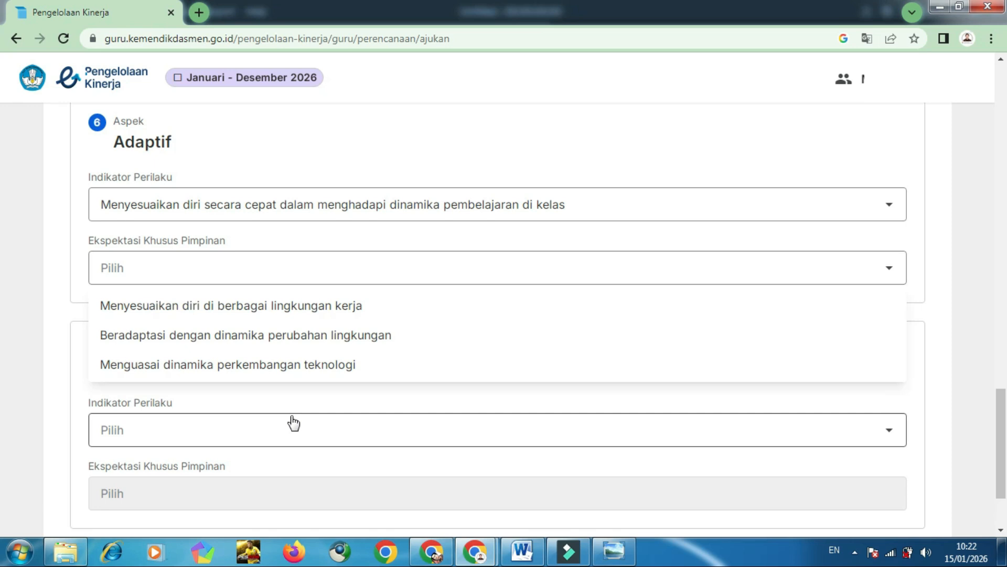
pyautogui.click(258, 304)
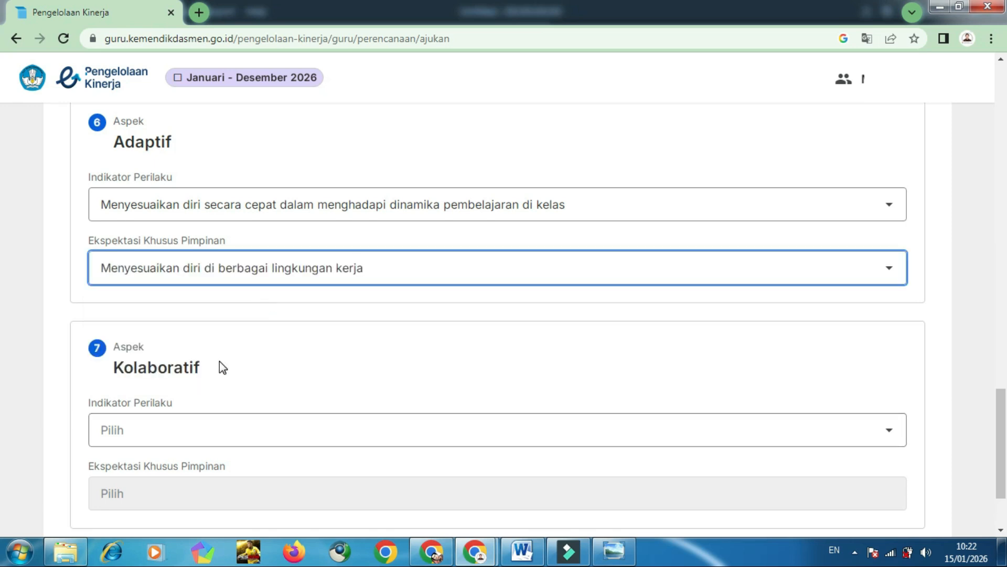
# For Kolaboratif, choose indicator "Memberi kesempatan kepada warga satuan pendidikan dan masyarakat…" and expectation "Membagi tugas dan tanggung jawab bersama murid, rekan sejawat…"
pyautogui.scroll(-2, 220, 365)
pyautogui.click(191, 333)
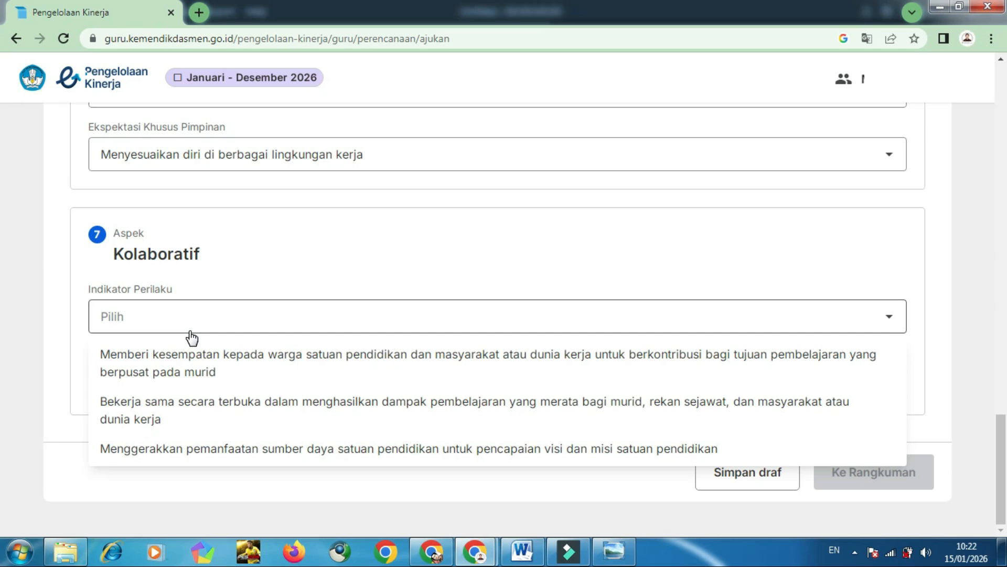
pyautogui.click(177, 355)
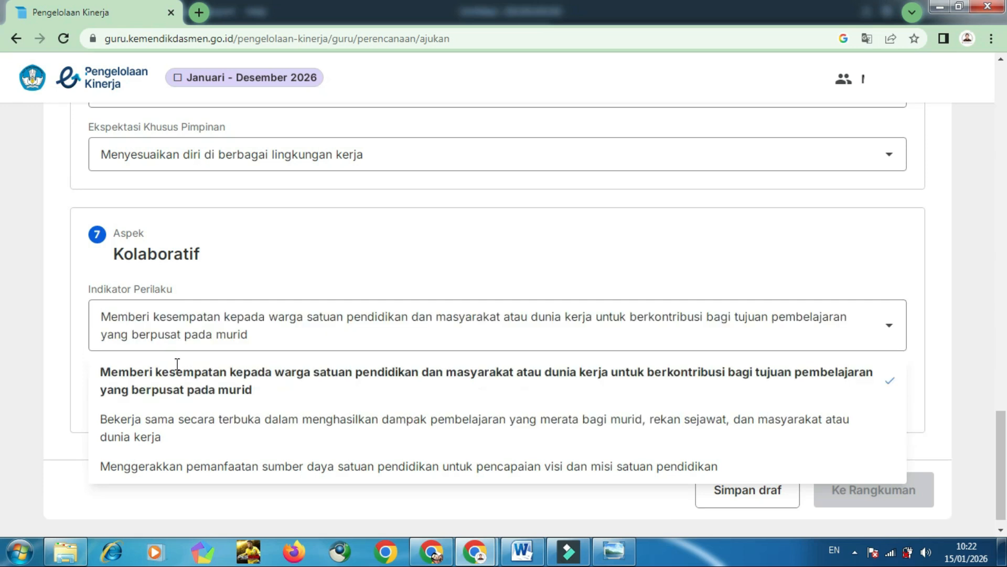
pyautogui.click(178, 405)
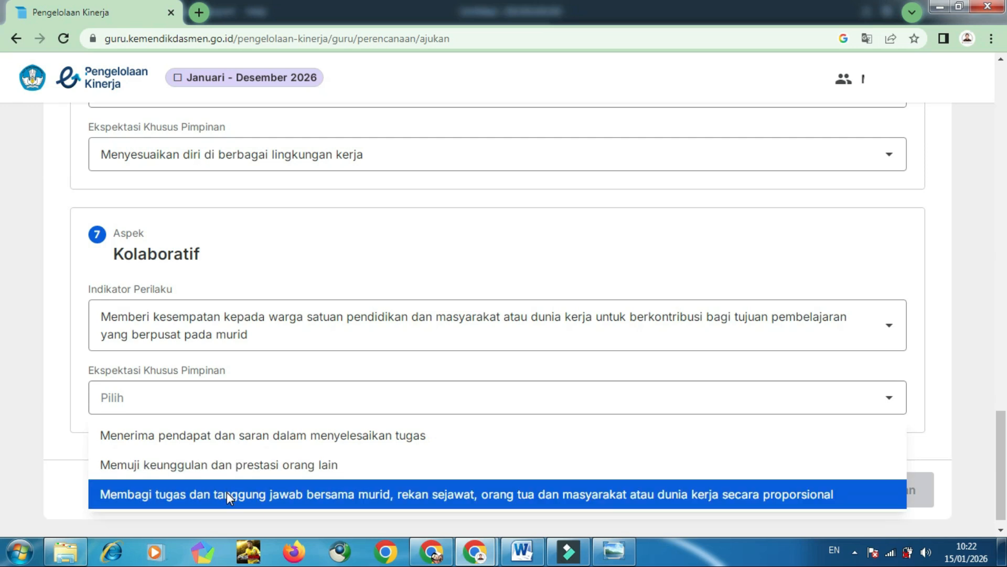
pyautogui.click(227, 492)
pyautogui.scroll(-1, 254, 459)
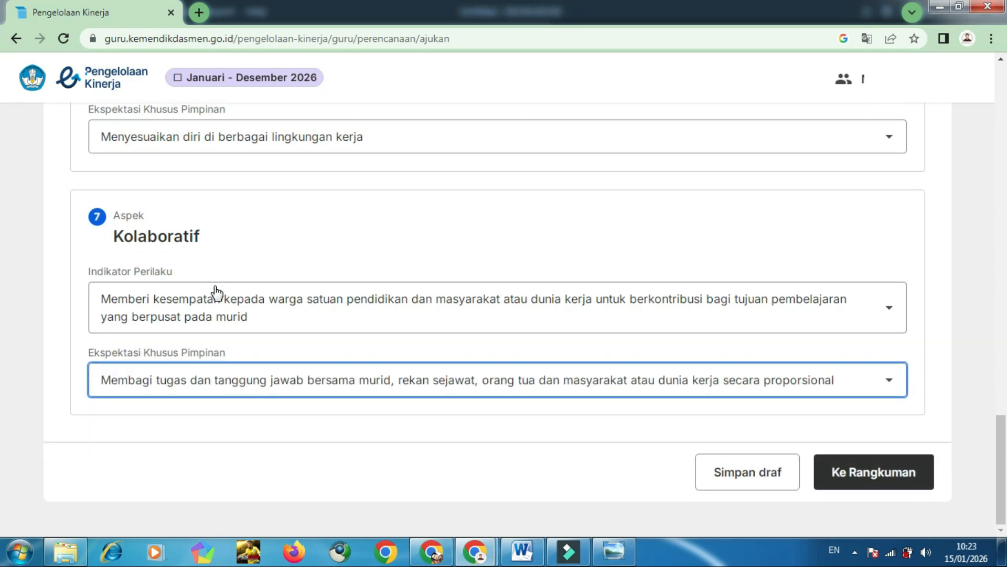
# Proceed to the Rangkuman and review the Pelaksanaan Tugas Pokok, Praktik Kinerja and Pengembangan Kompetensi entries
pyautogui.click(875, 478)
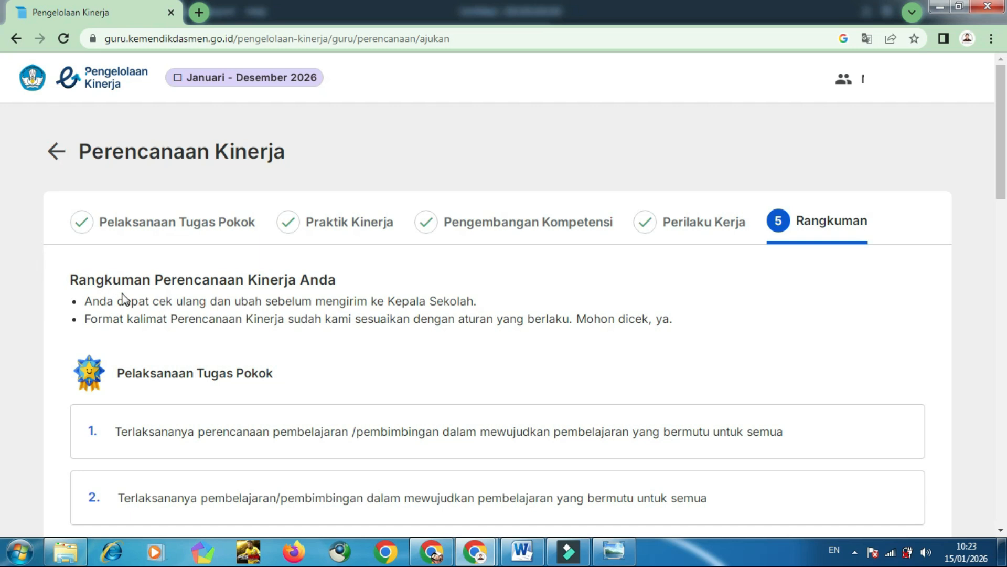
pyautogui.scroll(-3, 138, 323)
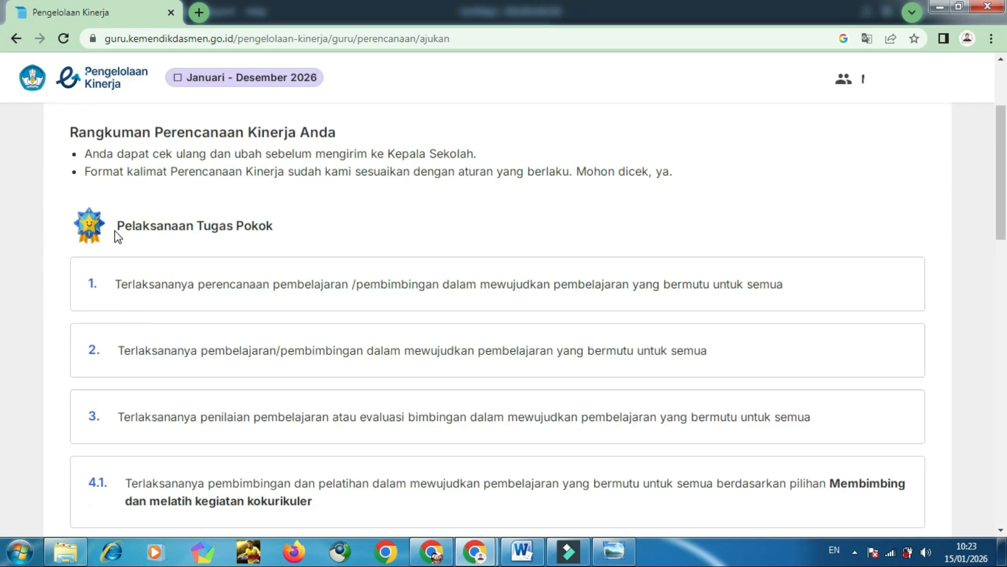
pyautogui.scroll(-4, 116, 235)
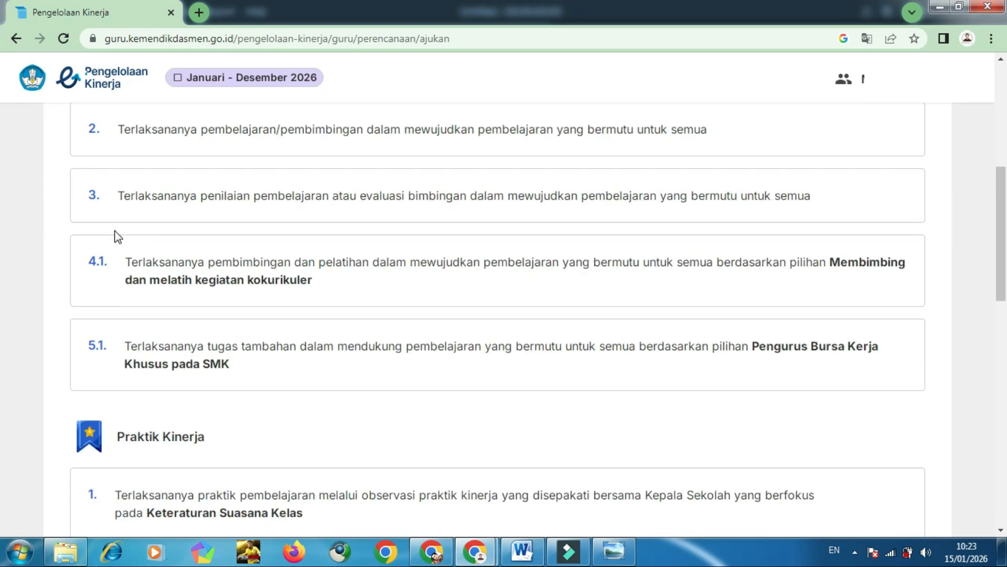
pyautogui.scroll(-1, 118, 236)
pyautogui.scroll(7, 117, 236)
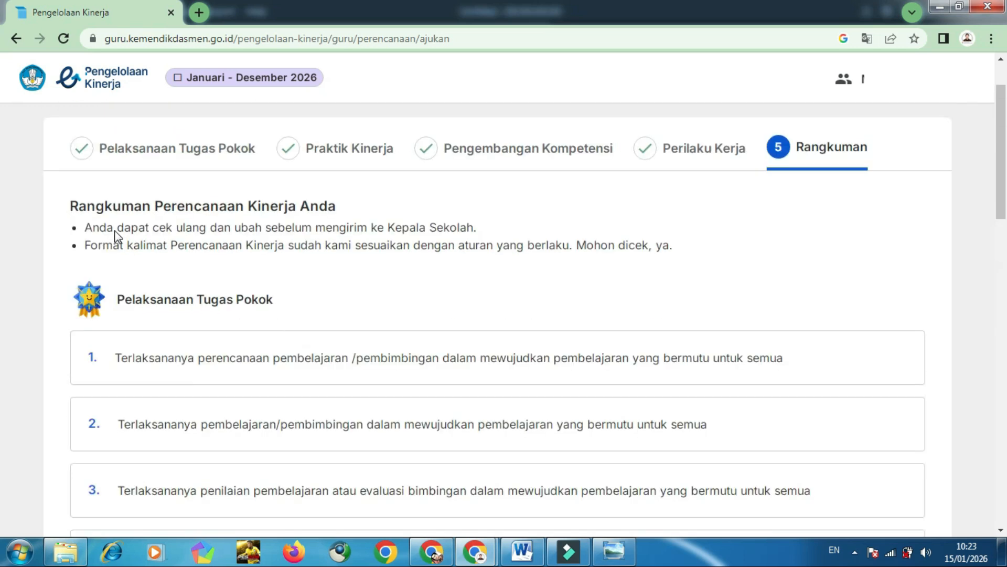
pyautogui.scroll(-6, 117, 236)
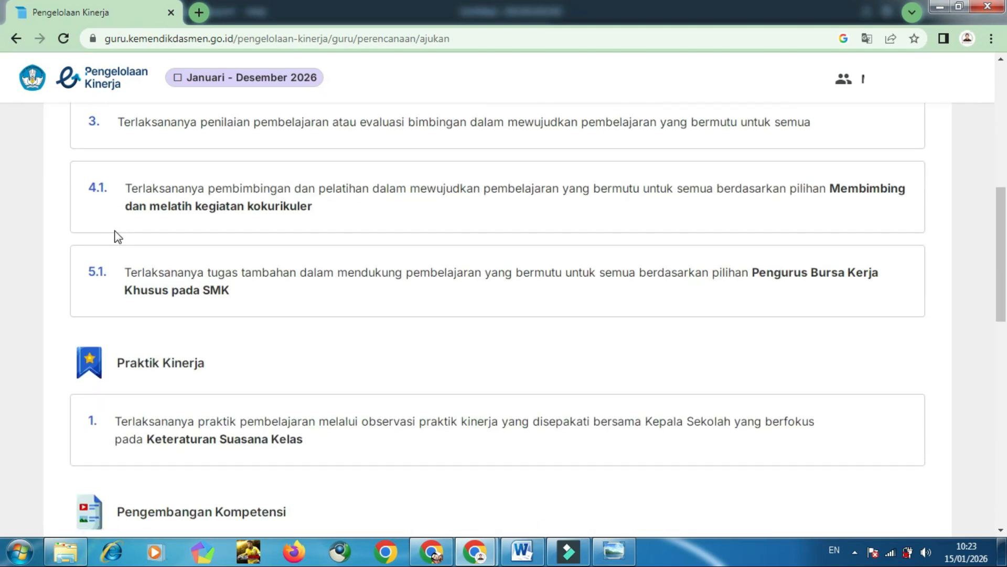
pyautogui.scroll(-5, 116, 235)
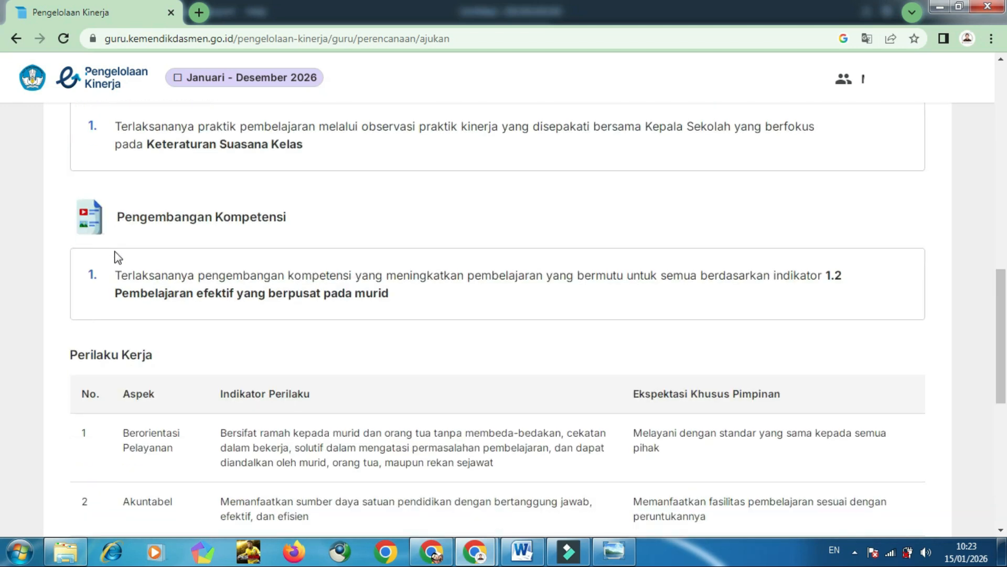
# Check the indicator and leader expectation for all seven aspects in the Perilaku Kerja summary table
pyautogui.scroll(-3, 117, 257)
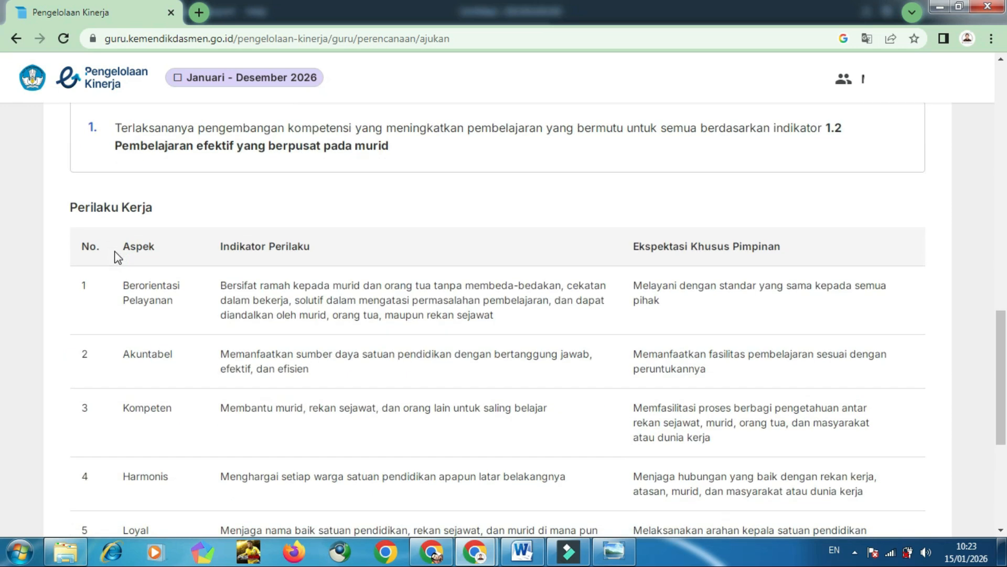
pyautogui.scroll(-3, 117, 257)
pyautogui.scroll(3, 118, 257)
pyautogui.scroll(-5, 118, 257)
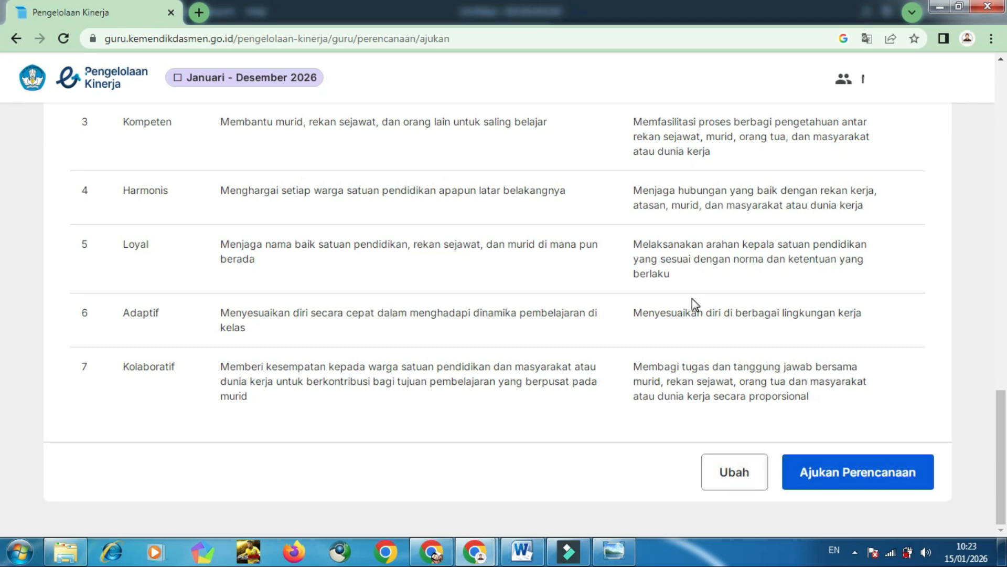
pyautogui.scroll(1, 691, 299)
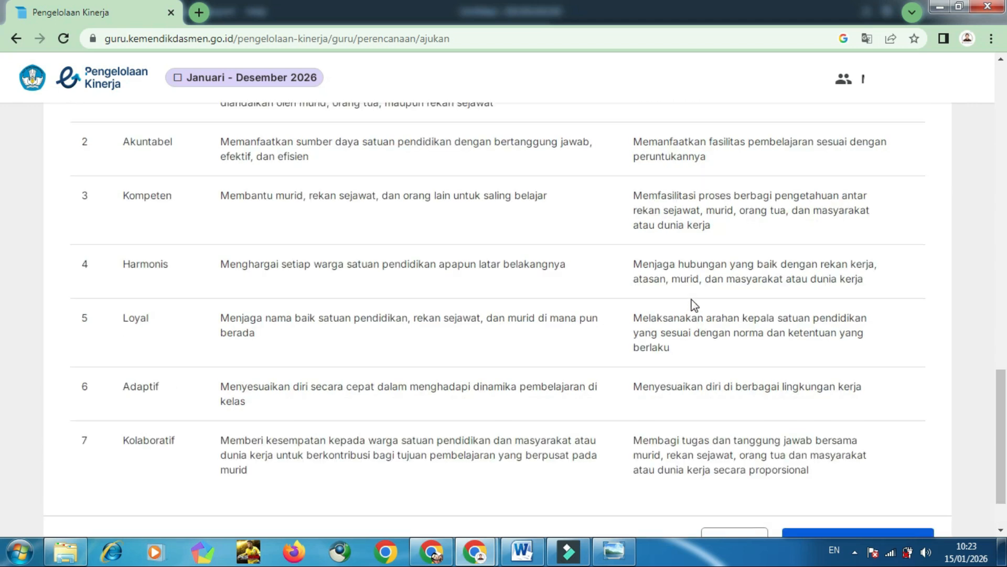
pyautogui.scroll(3, 695, 304)
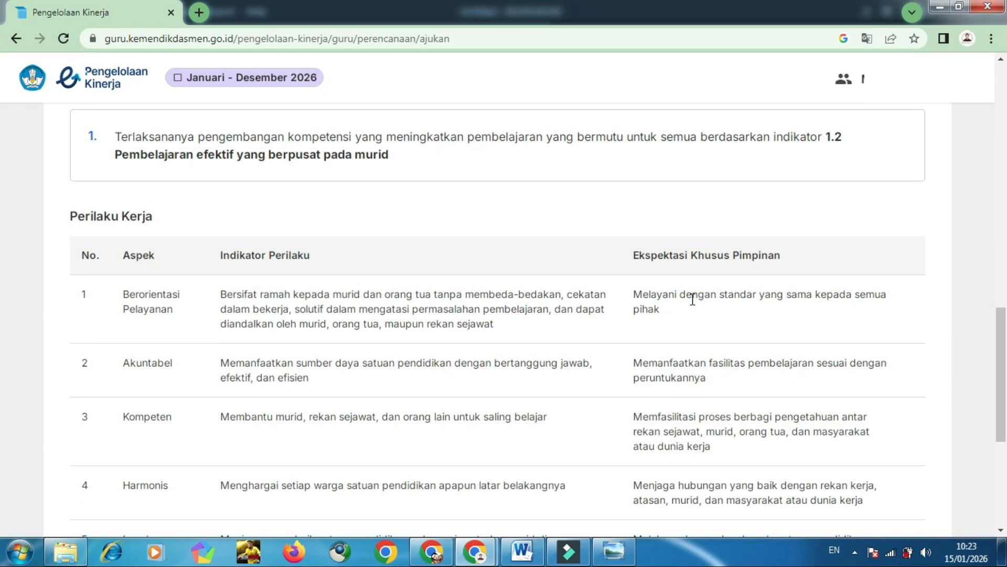
pyautogui.scroll(-4, 692, 299)
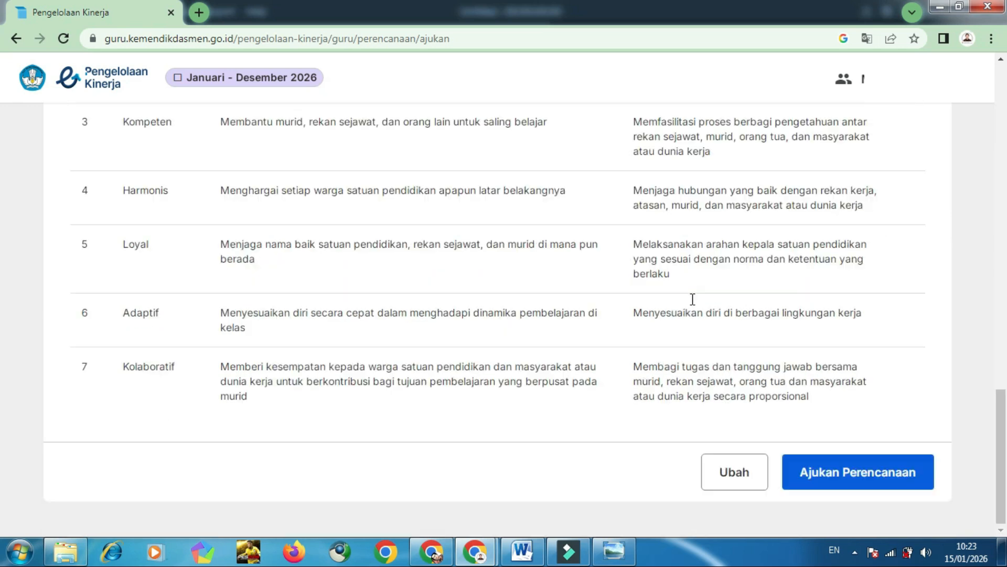
# Submit the Perencanaan Kinerja to the Kepala Sekolah for review and confirm the submission
pyautogui.click(929, 466)
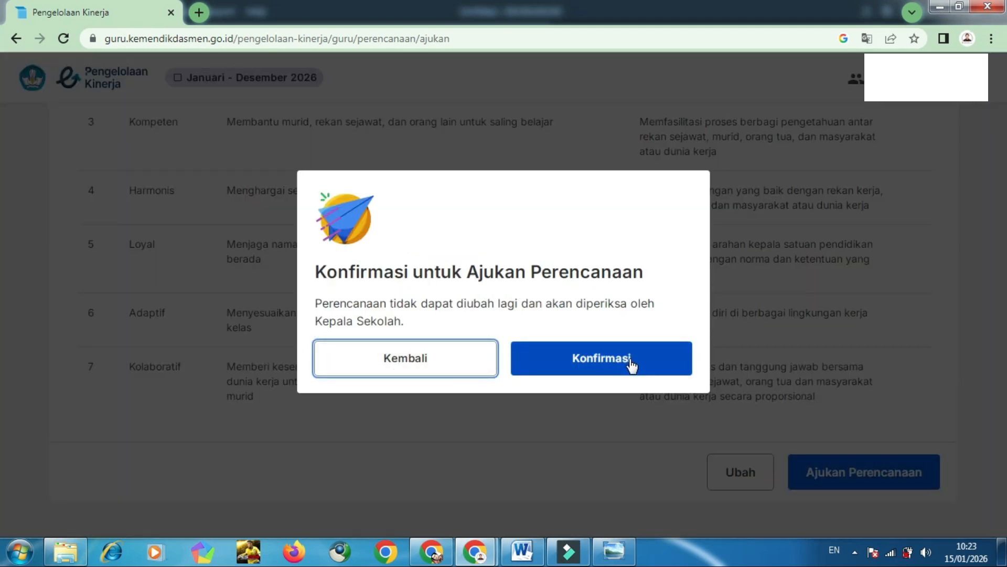
pyautogui.click(662, 362)
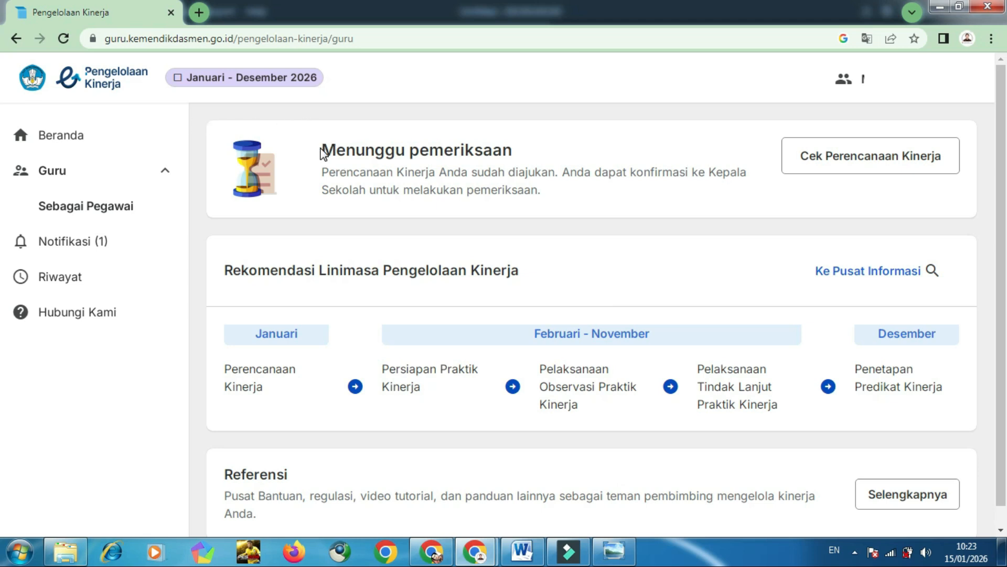
# Read the submission status notice for the Perencanaan Kinerja and view the recommended timeline below it
pyautogui.moveTo(323, 151); pyautogui.dragTo(514, 154)
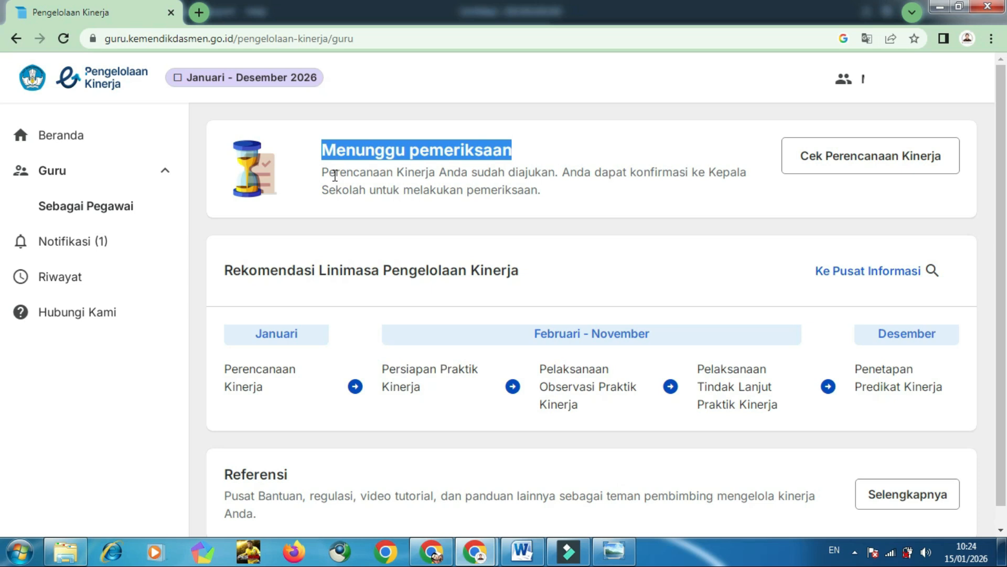
pyautogui.moveTo(630, 172); pyautogui.dragTo(564, 205)
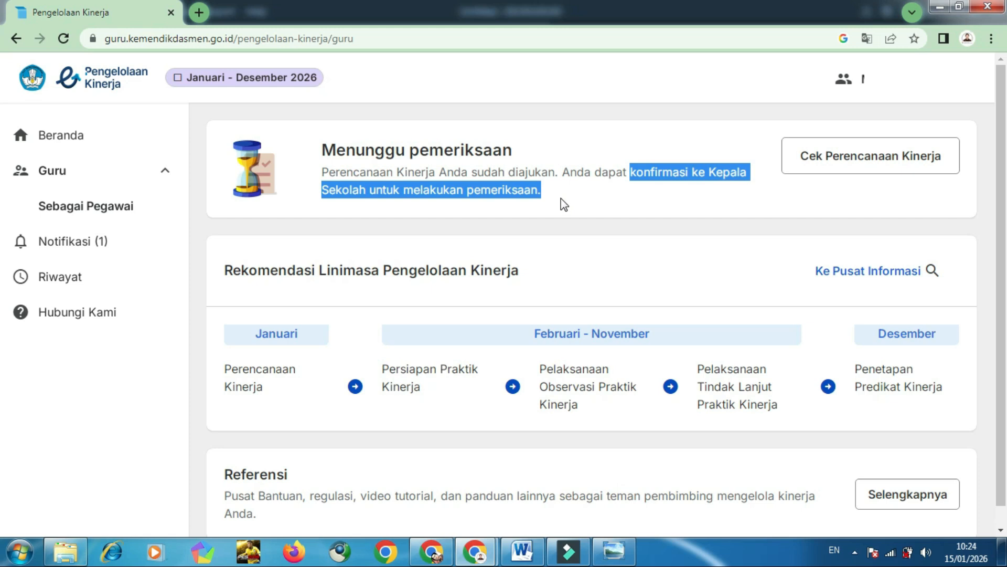
pyautogui.scroll(-1, 560, 213)
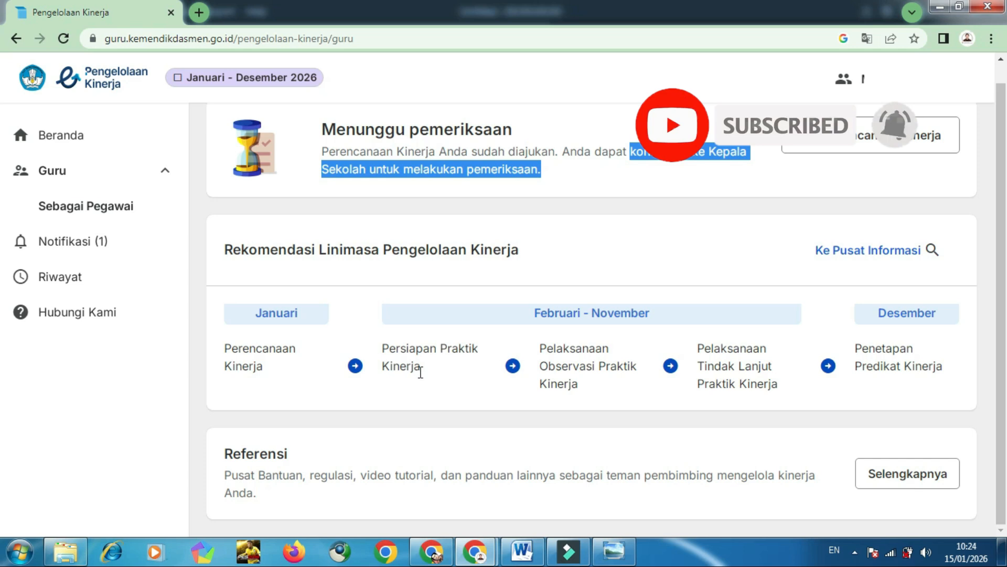